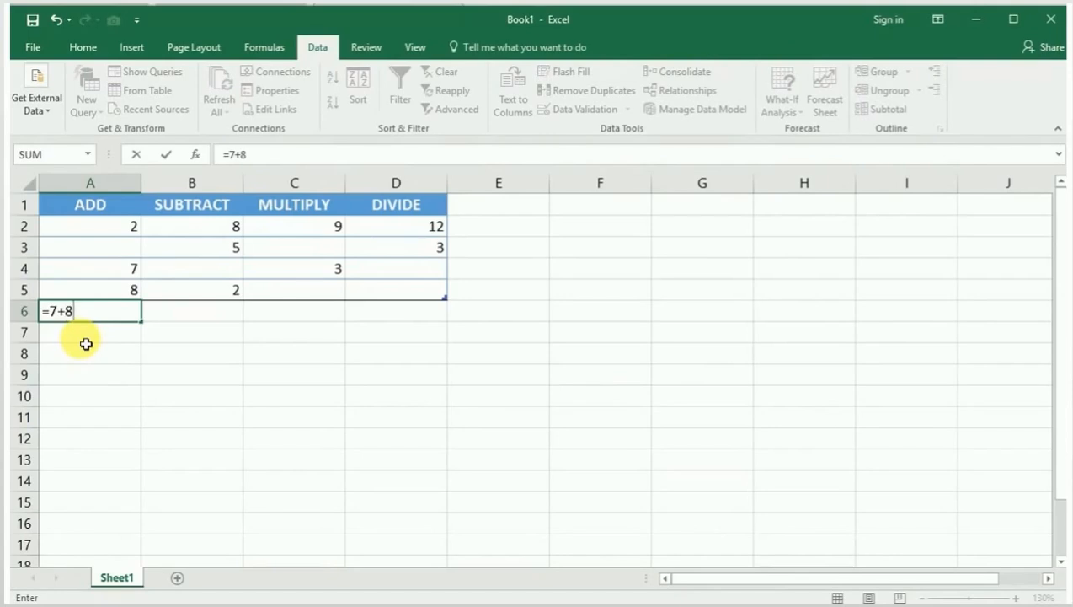
Step: Commit the constant formula =7+8 in cell A6 and clear the cell's contents
{"action": "key", "text": "Return"}
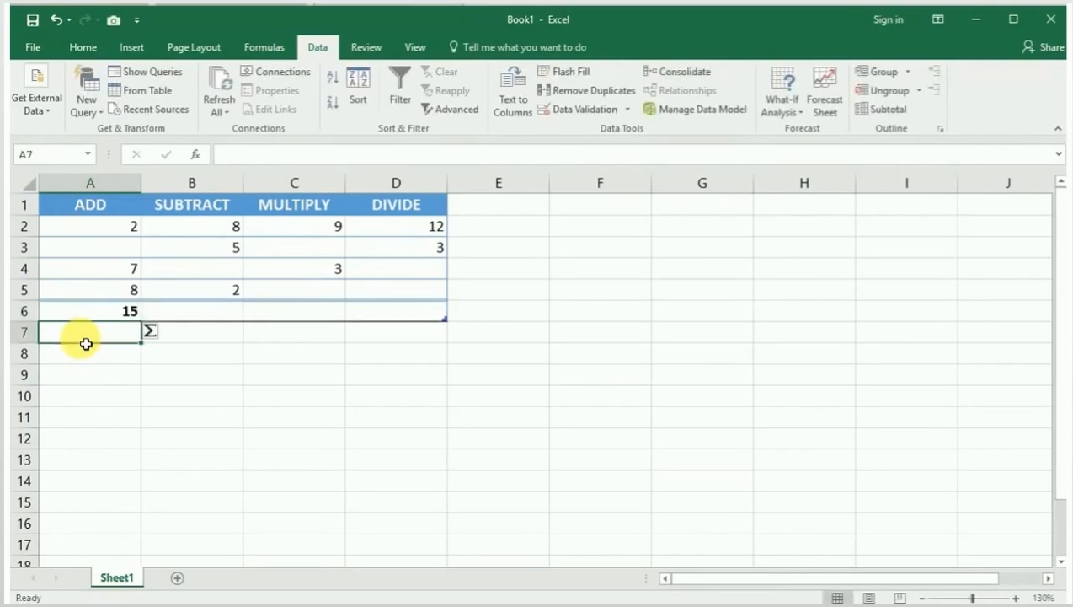
{"action": "left_click", "coordinate": [84, 312]}
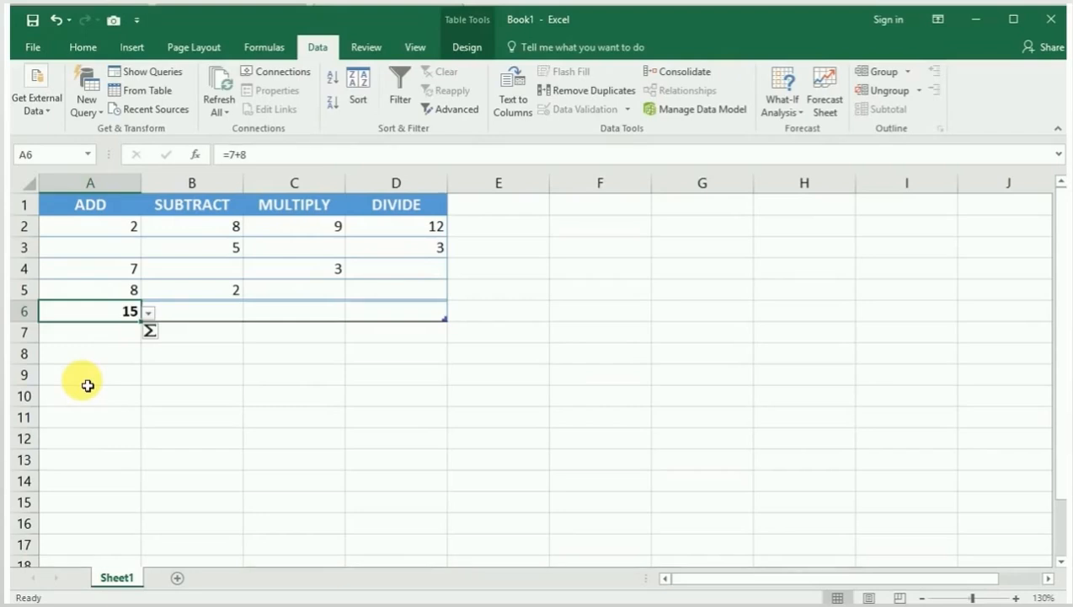
{"action": "key", "text": "Delete"}
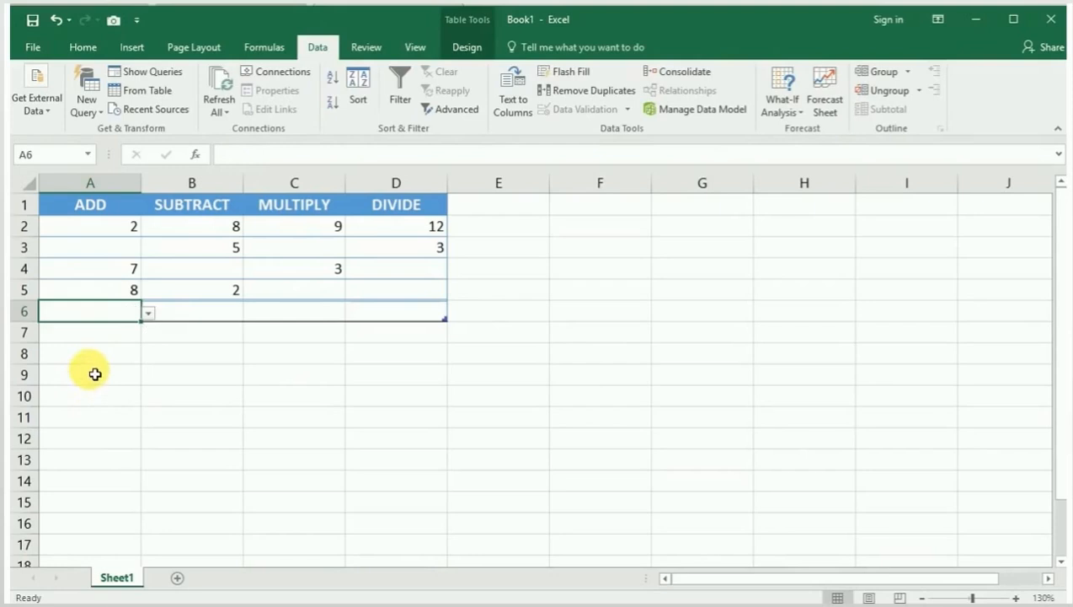
Step: Enter the formula =A2+A5 in cell A6 to add the two cells of the ADD column by reference
{"action": "left_click", "coordinate": [92, 316]}
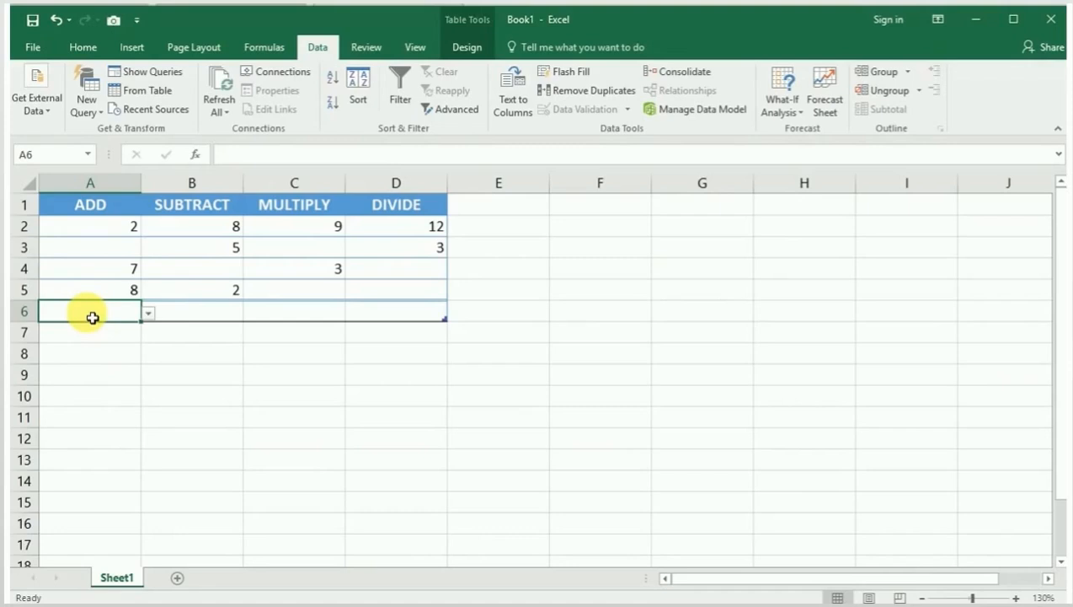
{"action": "type", "text": "="}
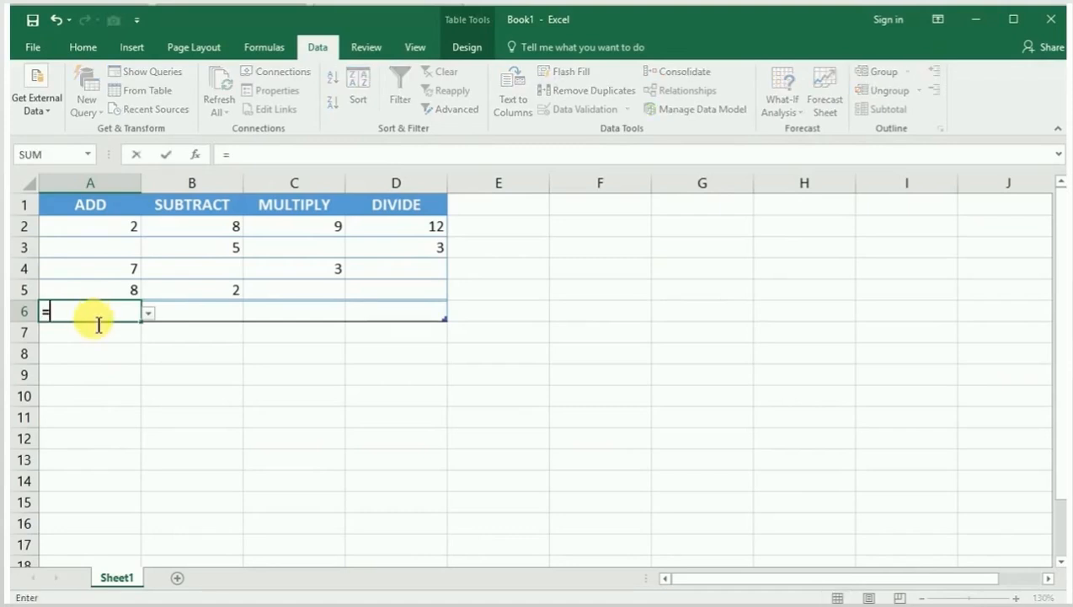
{"action": "left_click", "coordinate": [100, 230]}
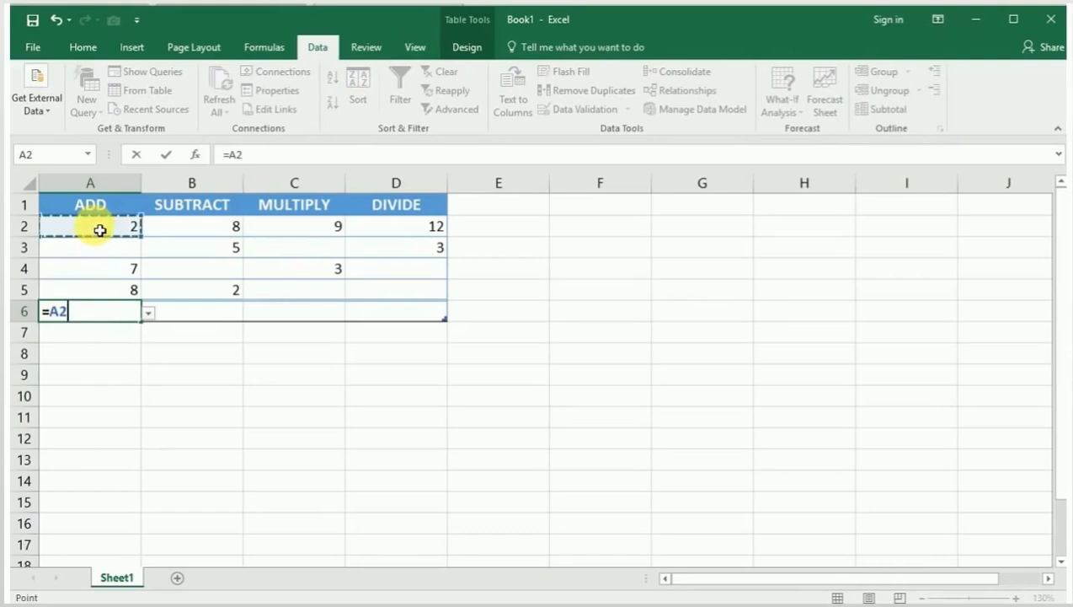
{"action": "type", "text": "+"}
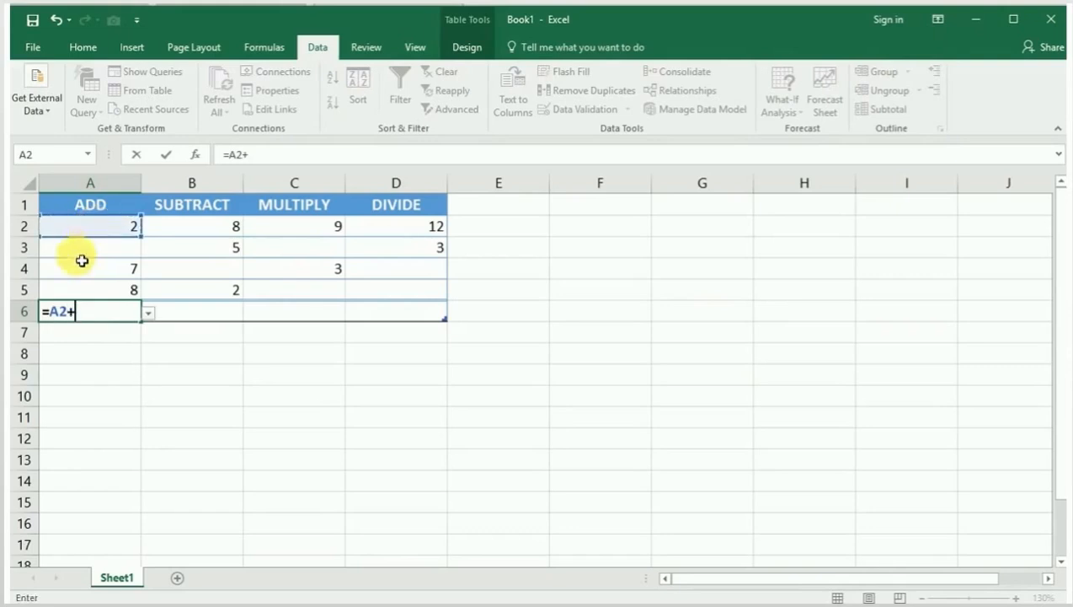
{"action": "left_click", "coordinate": [100, 300]}
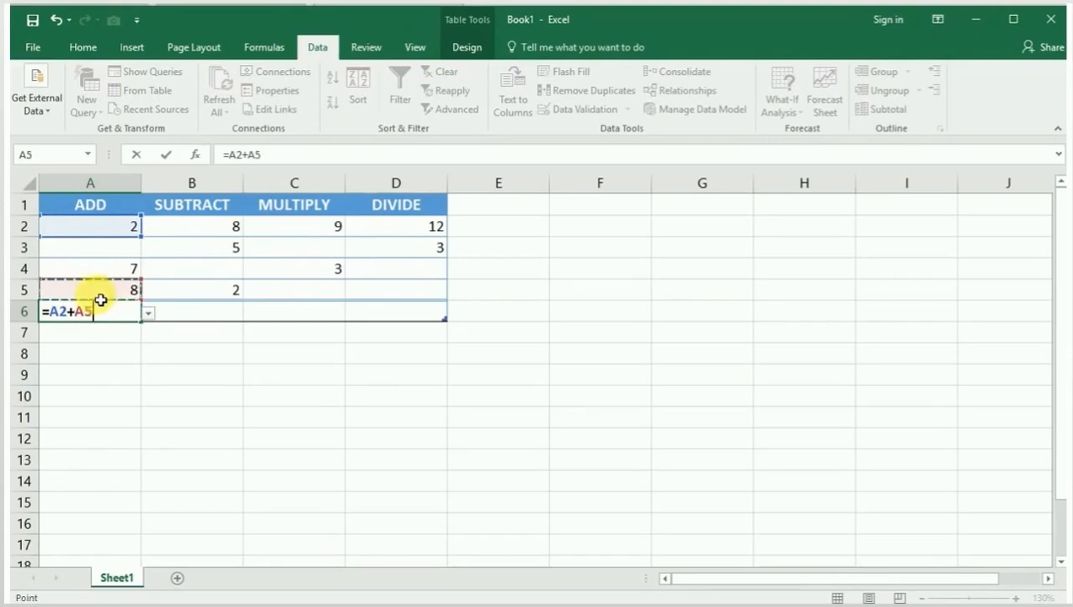
{"action": "key", "text": "Return"}
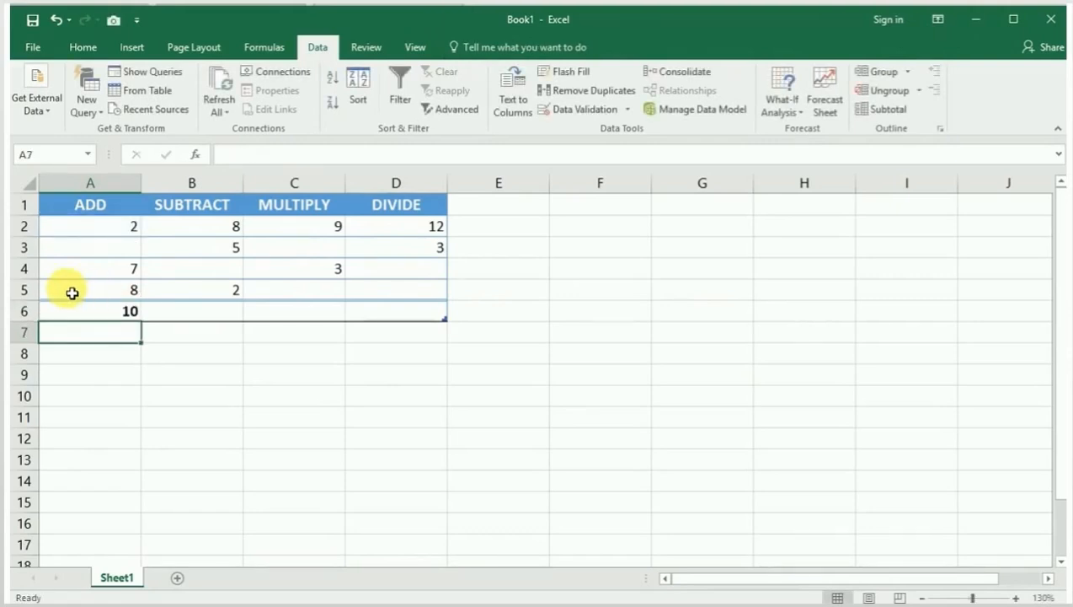
Step: Change the value of cell A5 in the ADD column to 6
{"action": "left_click", "coordinate": [72, 292]}
{"action": "type", "text": "6"}
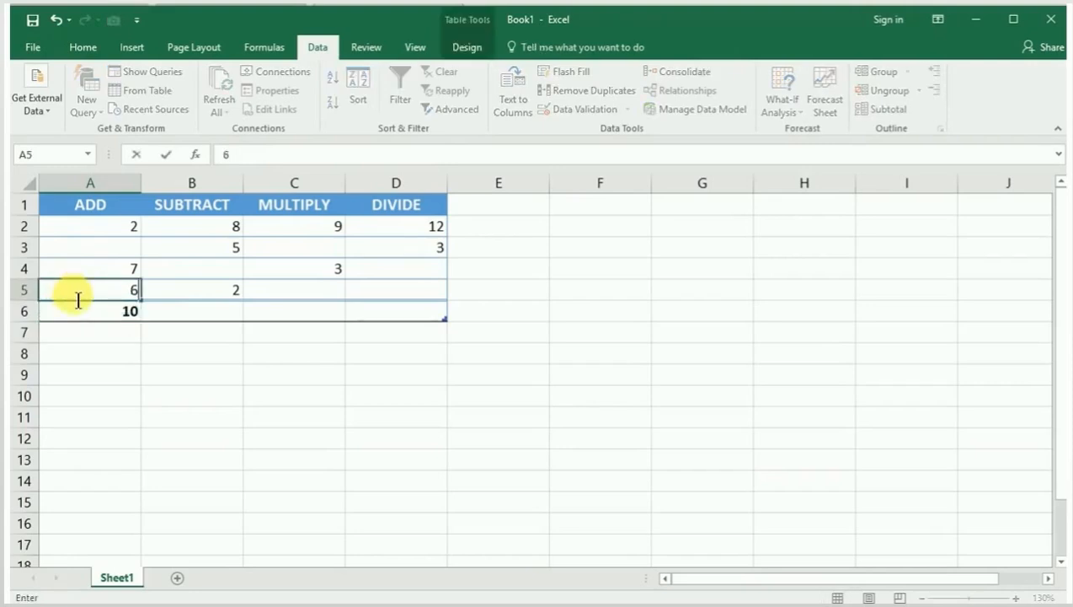
{"action": "key", "text": "Return"}
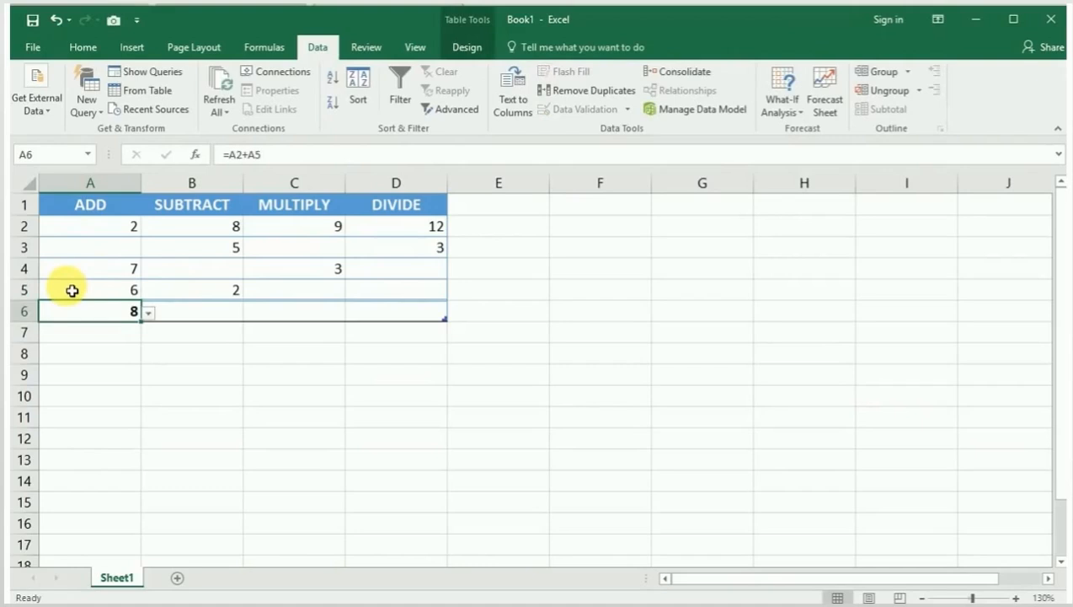
Step: Open the formula in cell A6 to examine its cell references, leaving it as it is
{"action": "double_click", "coordinate": [84, 312]}
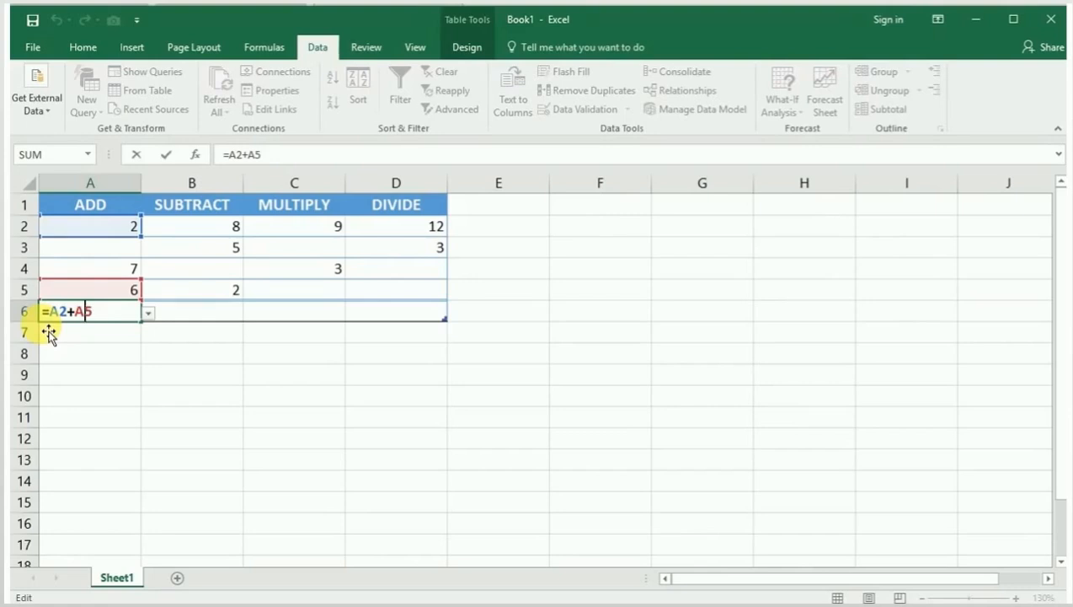
{"action": "key", "text": "Left"}
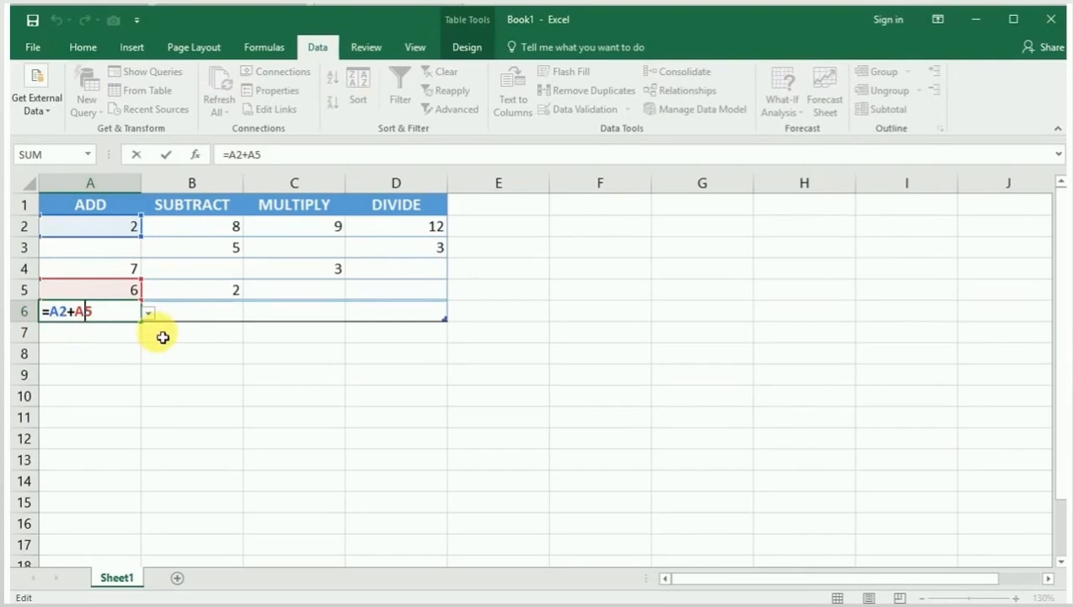
{"action": "left_click", "coordinate": [280, 162]}
{"action": "left_click", "coordinate": [167, 332]}
Step: Enter the formula =B2-B3 in cell B6 beneath the SUBTRACT column
{"action": "left_click", "coordinate": [184, 313]}
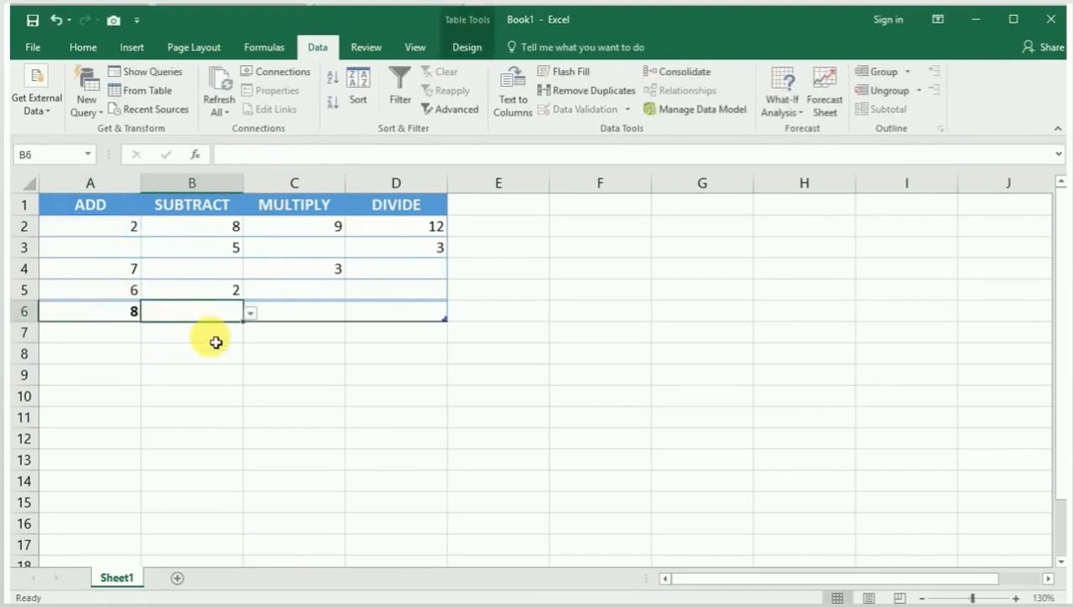
{"action": "type", "text": "="}
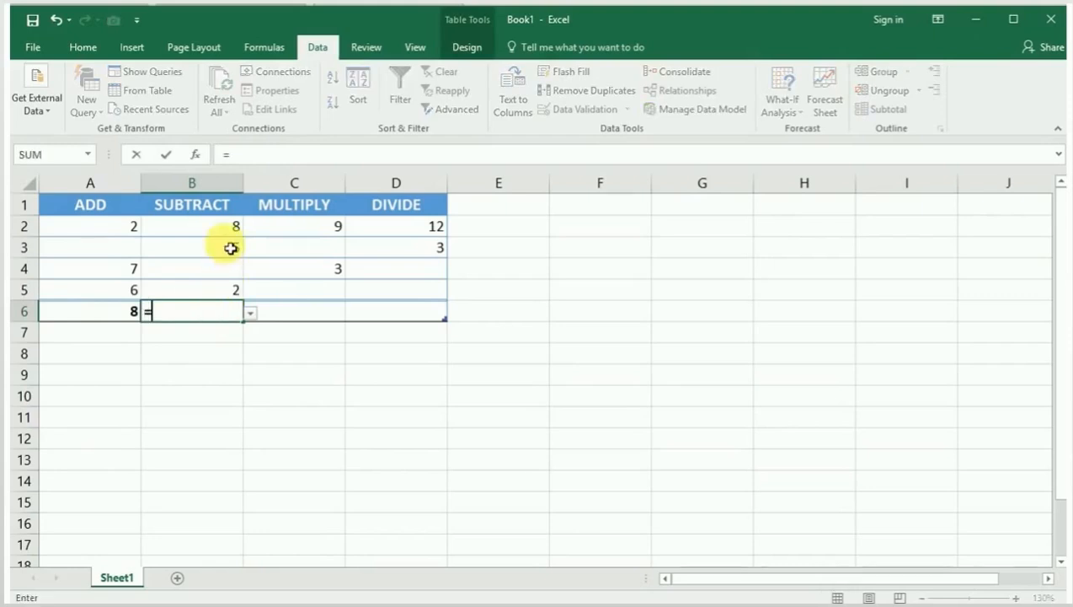
{"action": "left_click", "coordinate": [229, 234]}
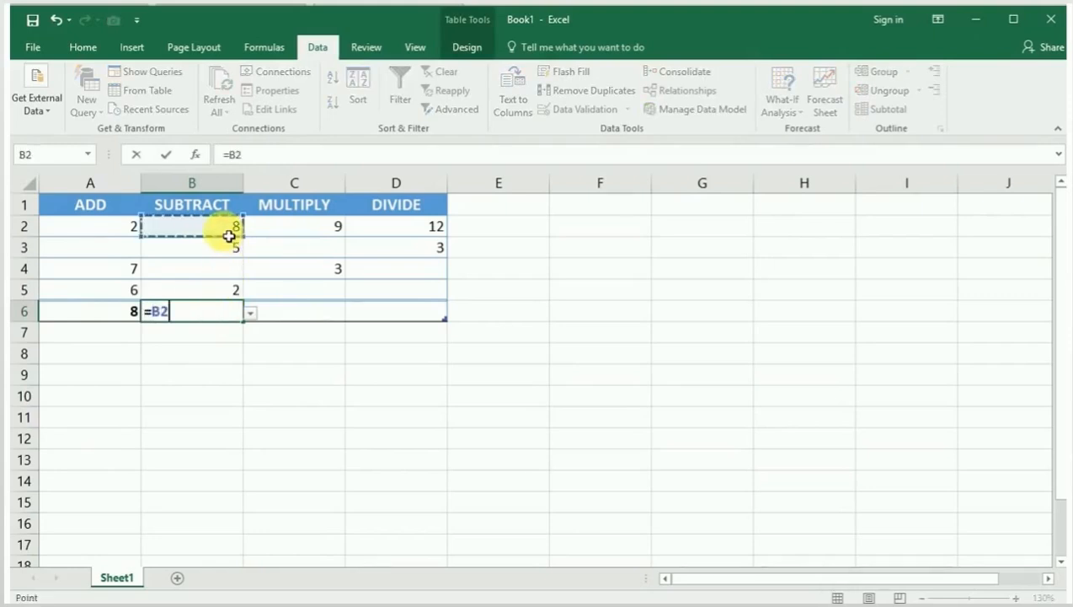
{"action": "type", "text": "-"}
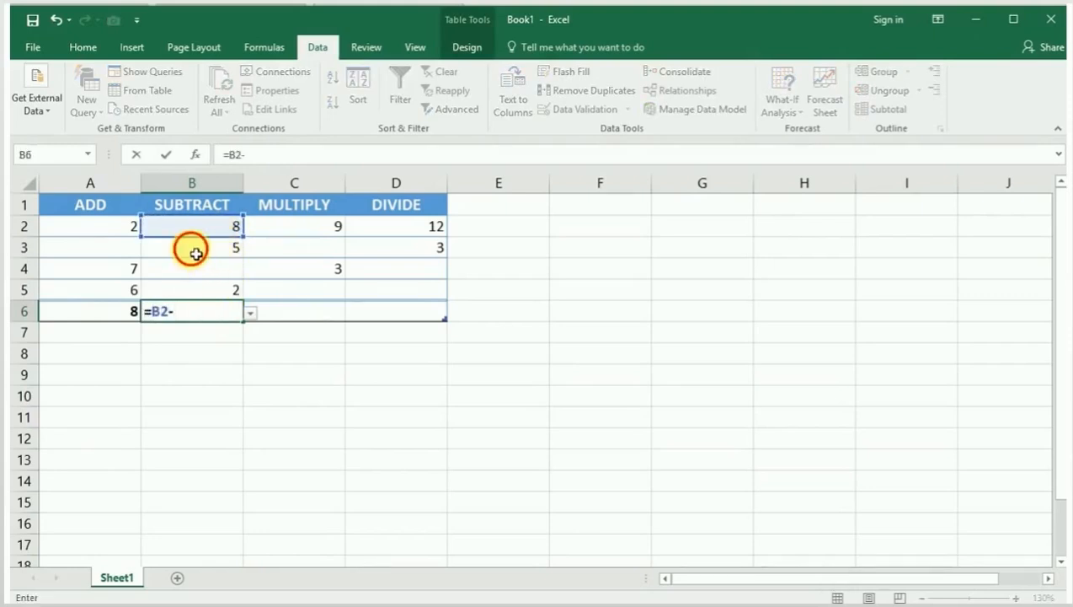
{"action": "left_click", "coordinate": [194, 251]}
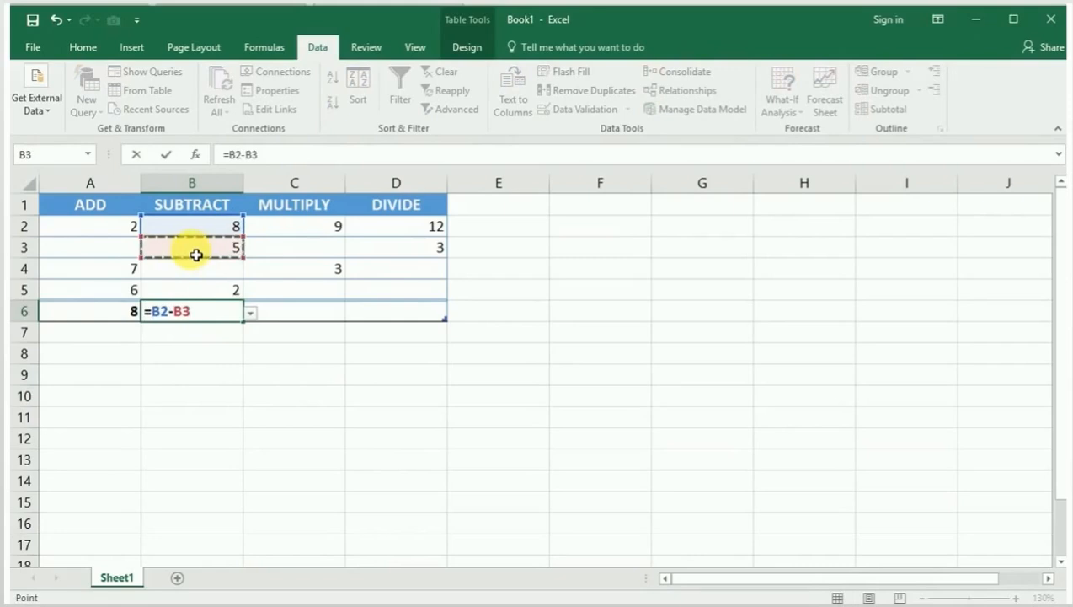
{"action": "key", "text": "Return"}
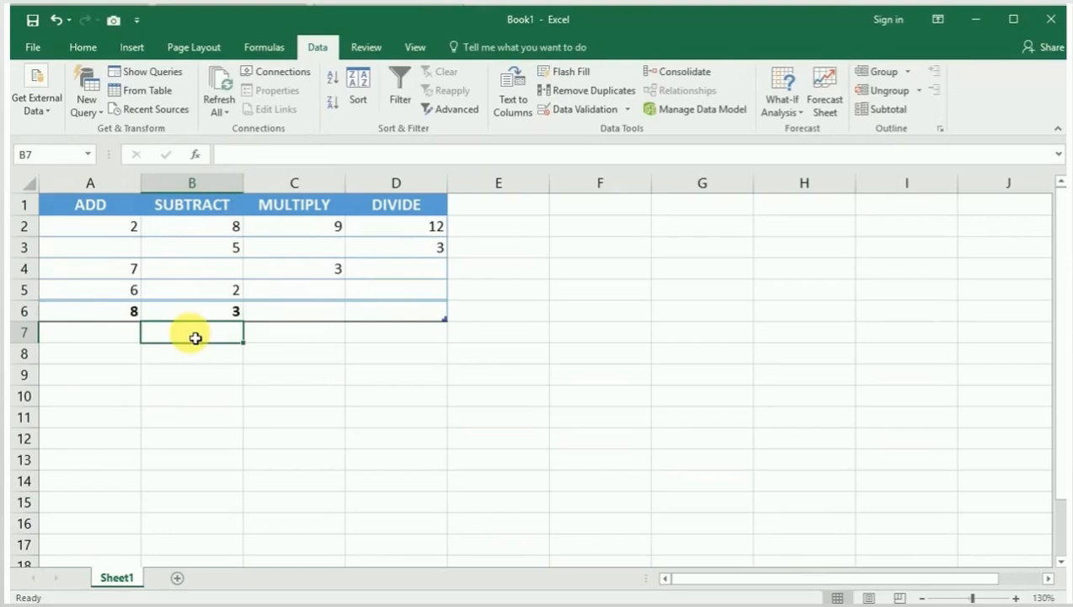
Step: Enter the formula =C2*C4 in cell C6 beneath the MULTIPLY column
{"action": "left_click", "coordinate": [302, 315]}
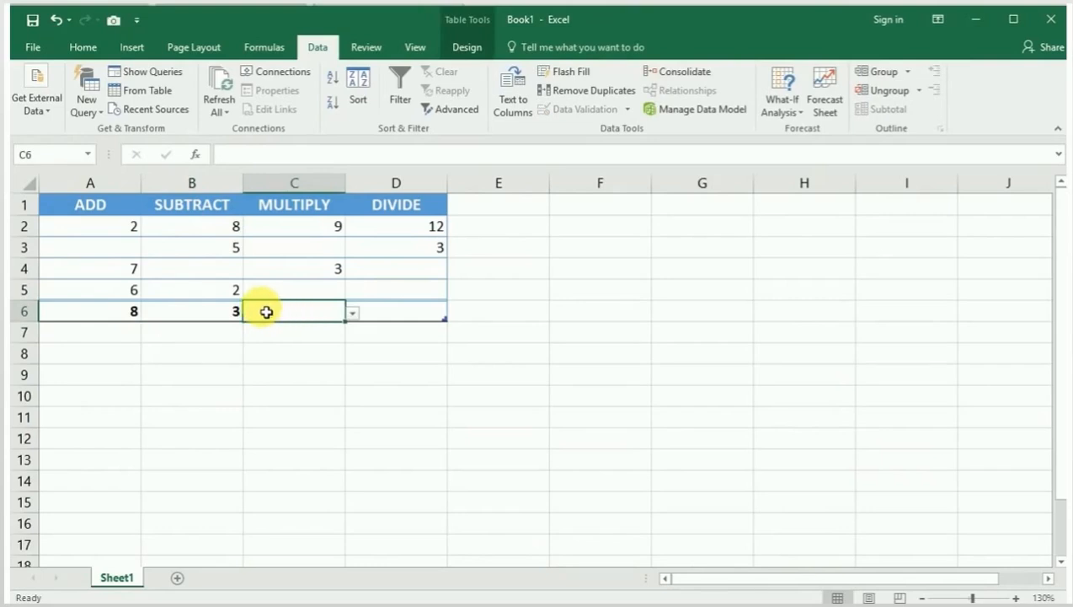
{"action": "type", "text": "="}
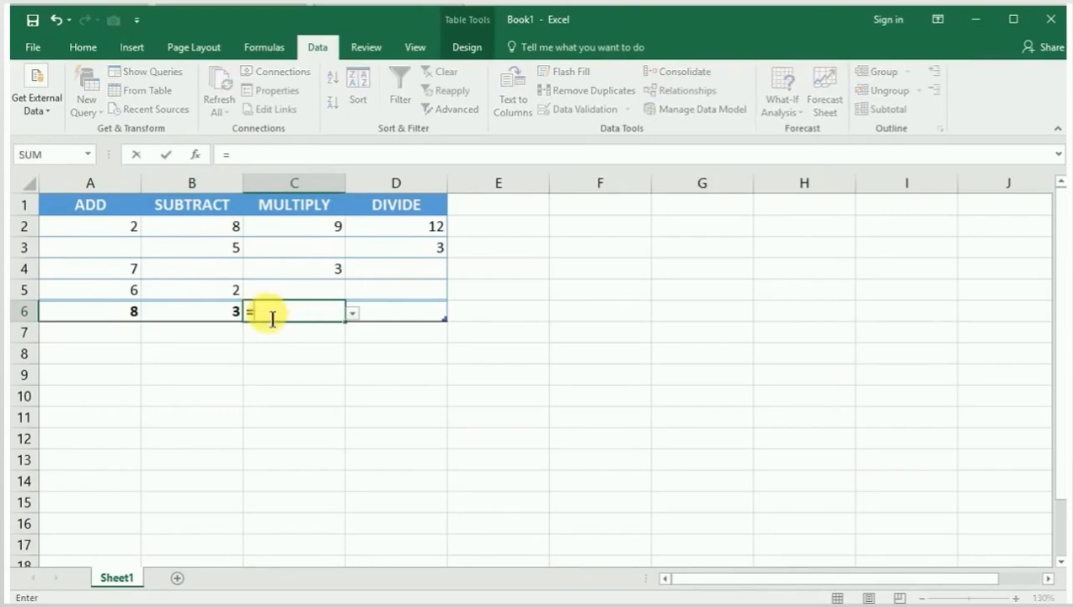
{"action": "left_click", "coordinate": [321, 234]}
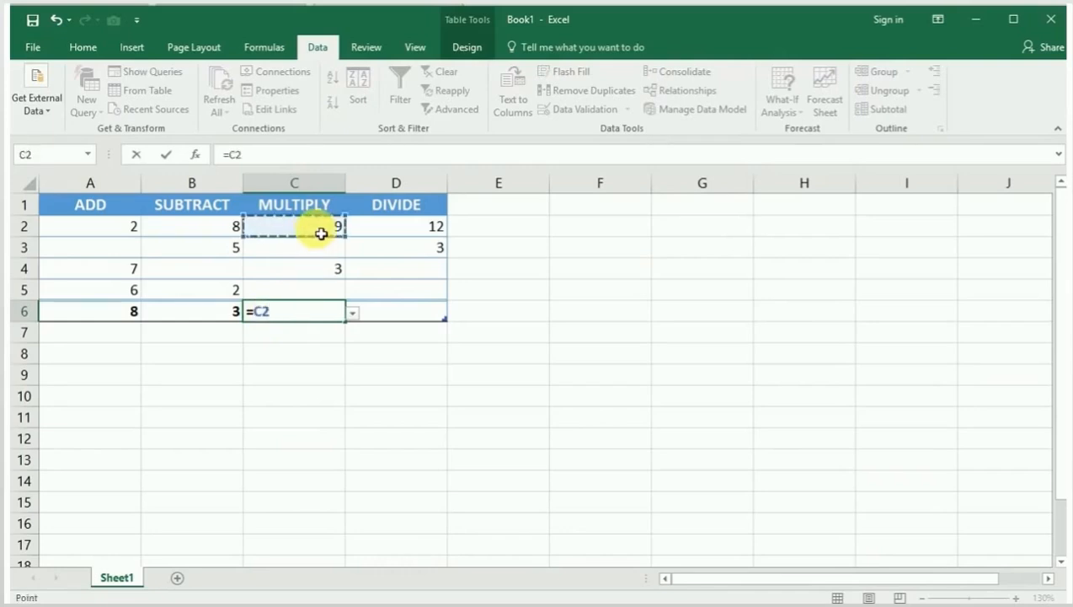
{"action": "type", "text": "*"}
{"action": "left_click", "coordinate": [312, 277]}
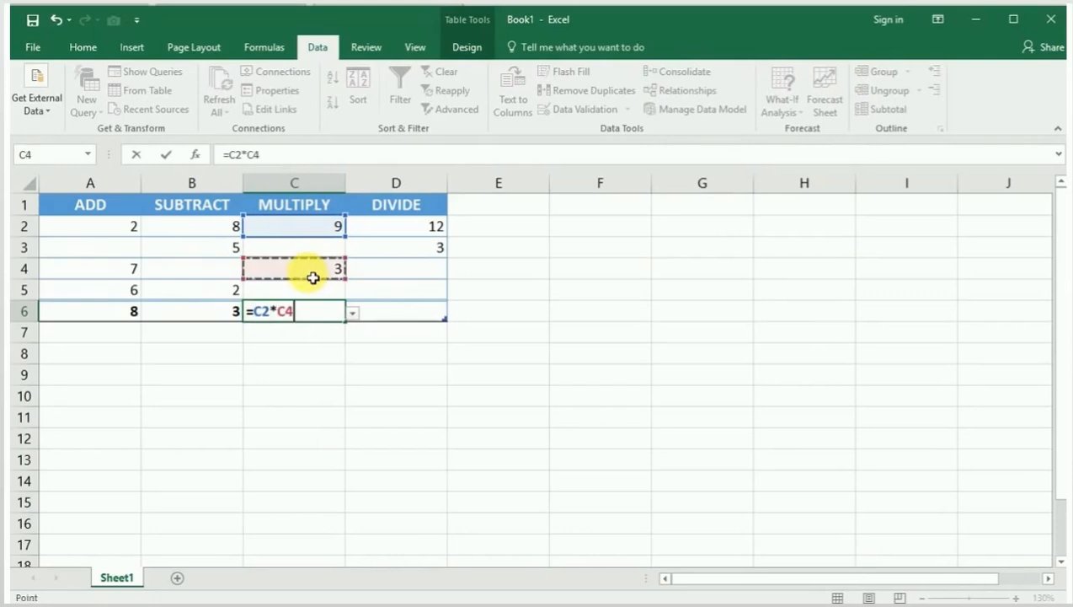
{"action": "key", "text": "Return"}
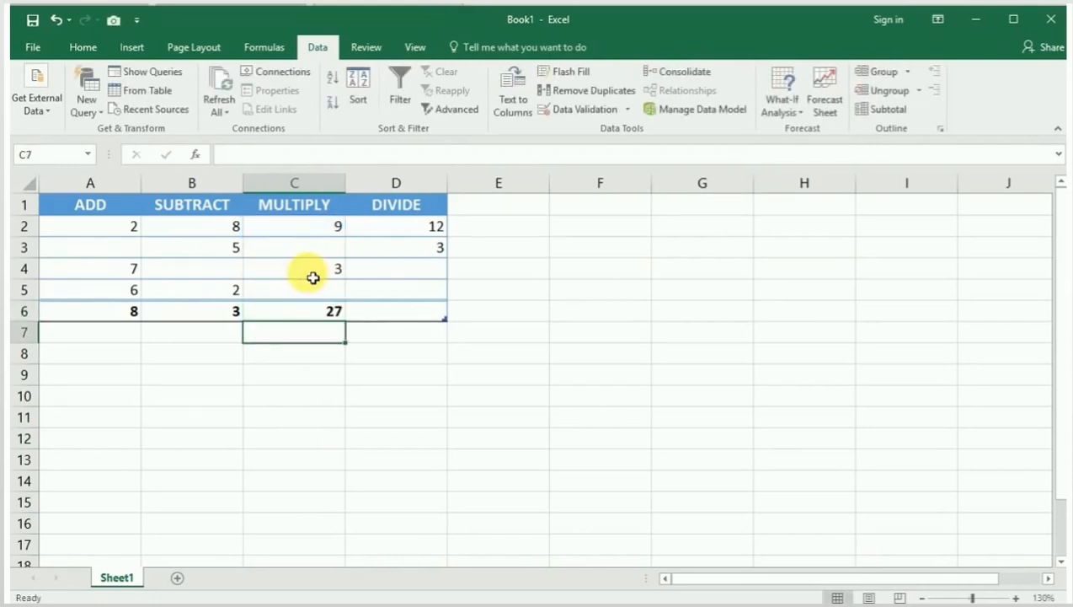
Step: Enter the formula =D2/D3 in cell D6 beneath the DIVIDE column
{"action": "left_click", "coordinate": [383, 313]}
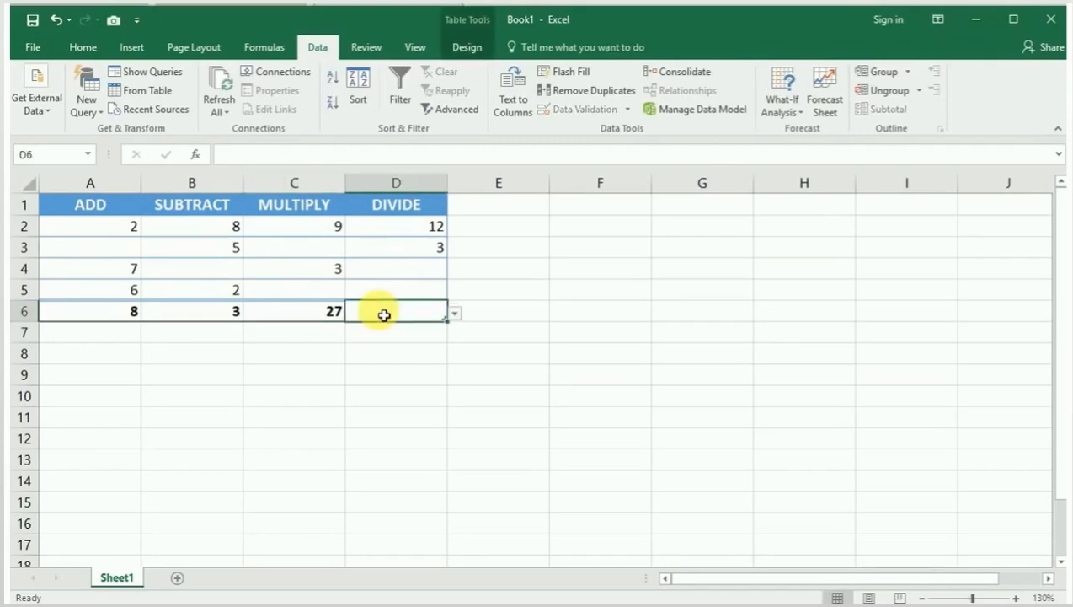
{"action": "type", "text": "="}
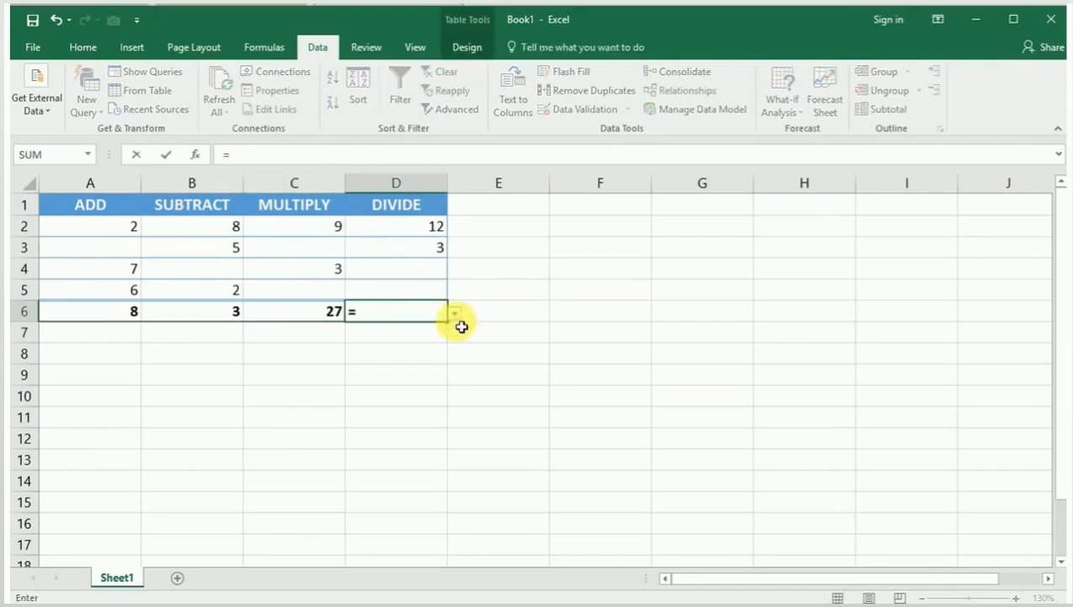
{"action": "left_click", "coordinate": [430, 230]}
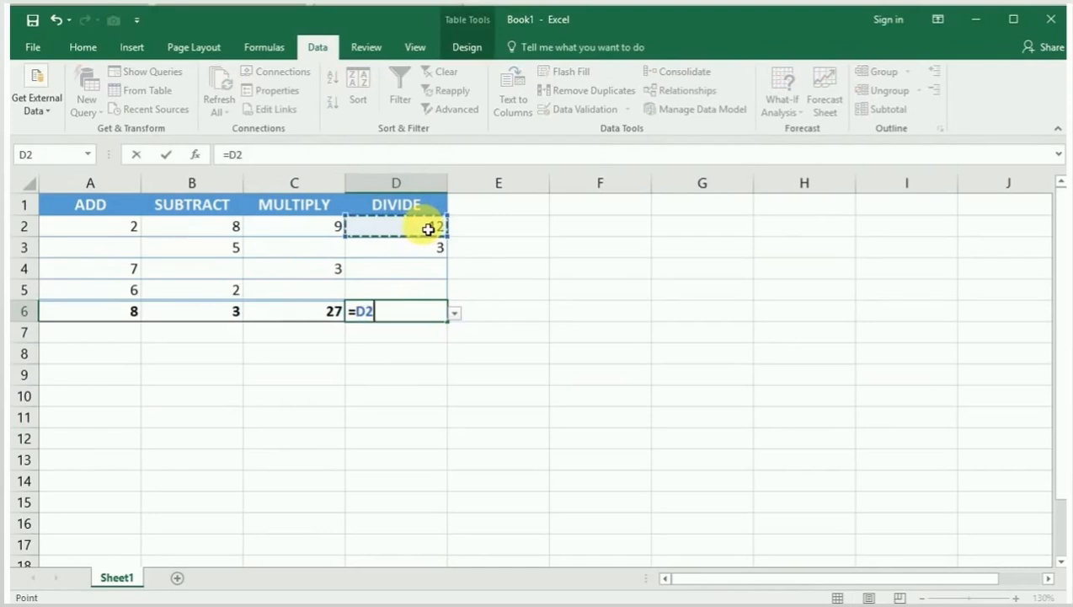
{"action": "type", "text": "/"}
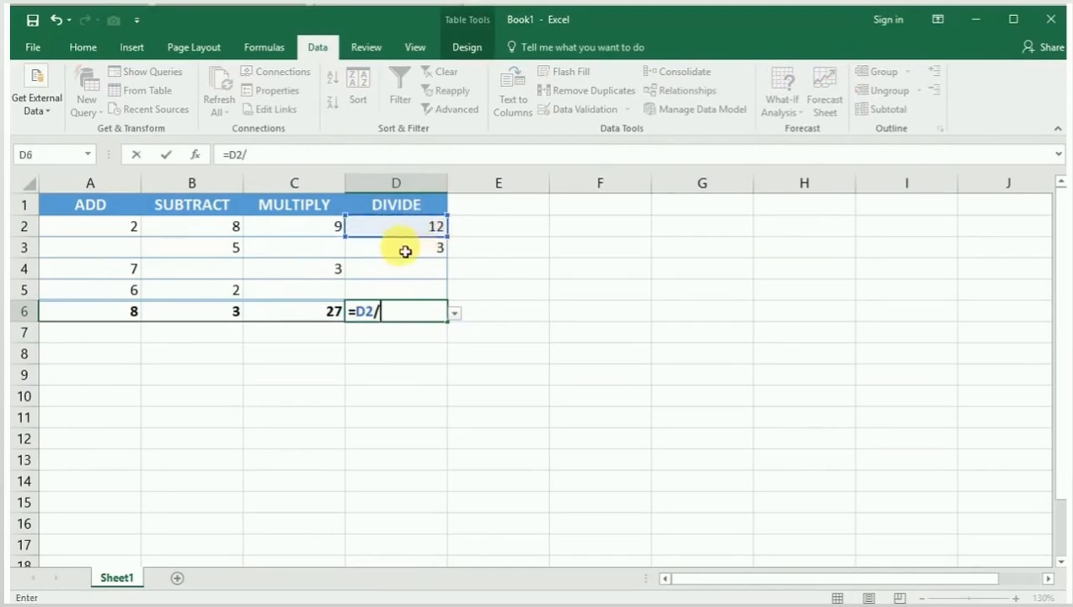
{"action": "left_click", "coordinate": [405, 251]}
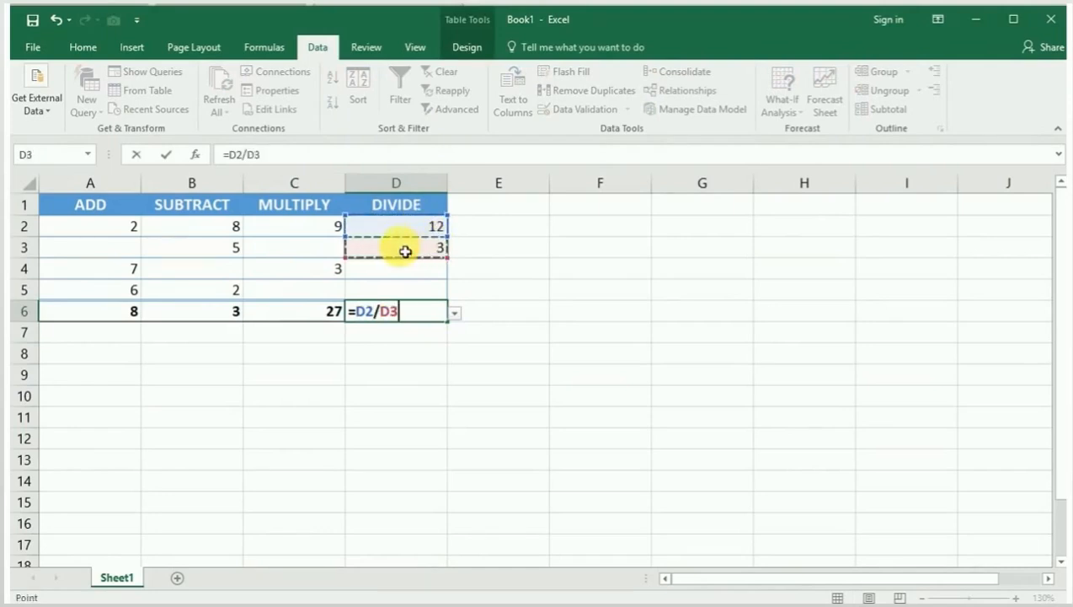
{"action": "key", "text": "Return"}
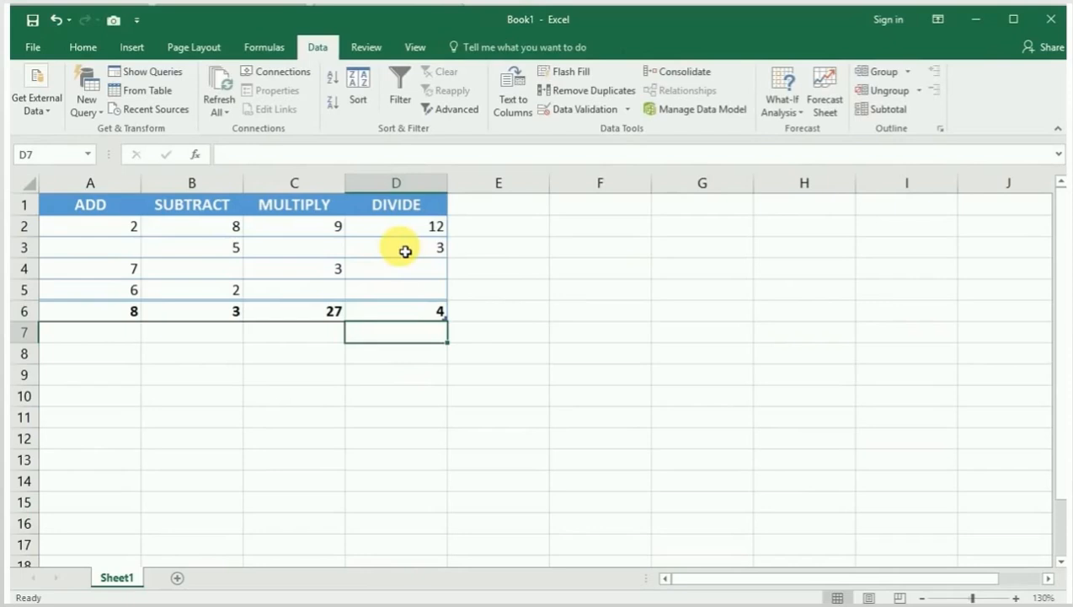
{"action": "key", "text": "Up"}
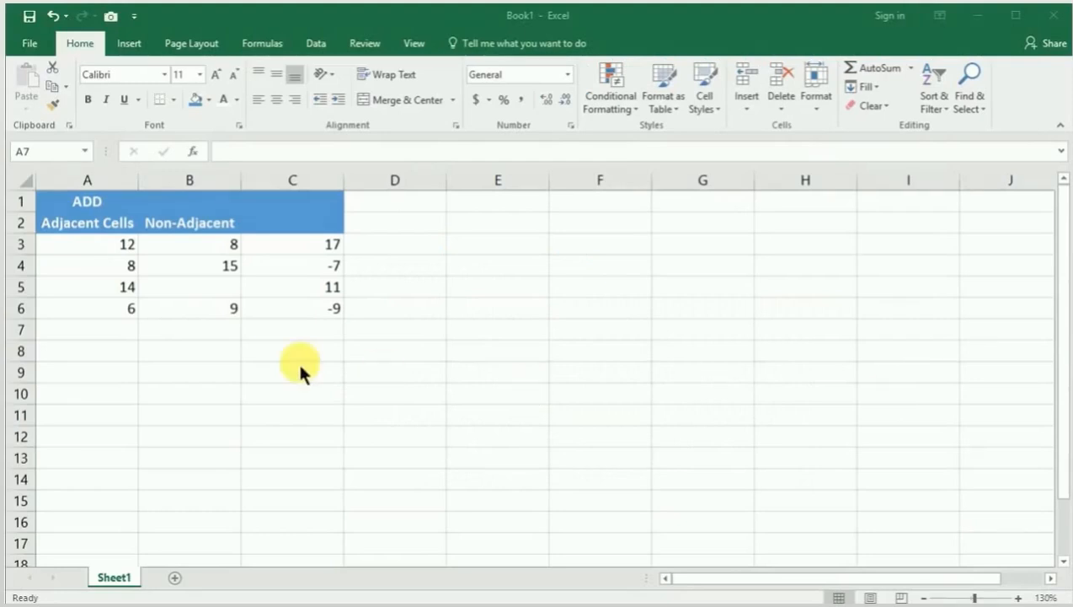
{"action": "left_click", "coordinate": [93, 330]}
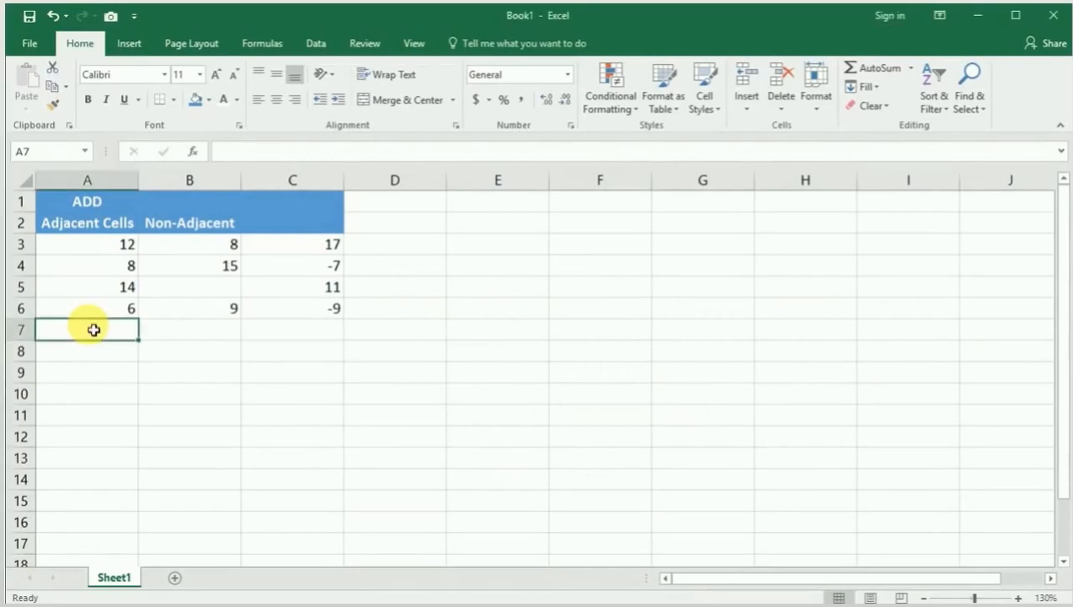
{"action": "type", "text": "="}
{"action": "left_click", "coordinate": [110, 245]}
{"action": "type", "text": "+"}
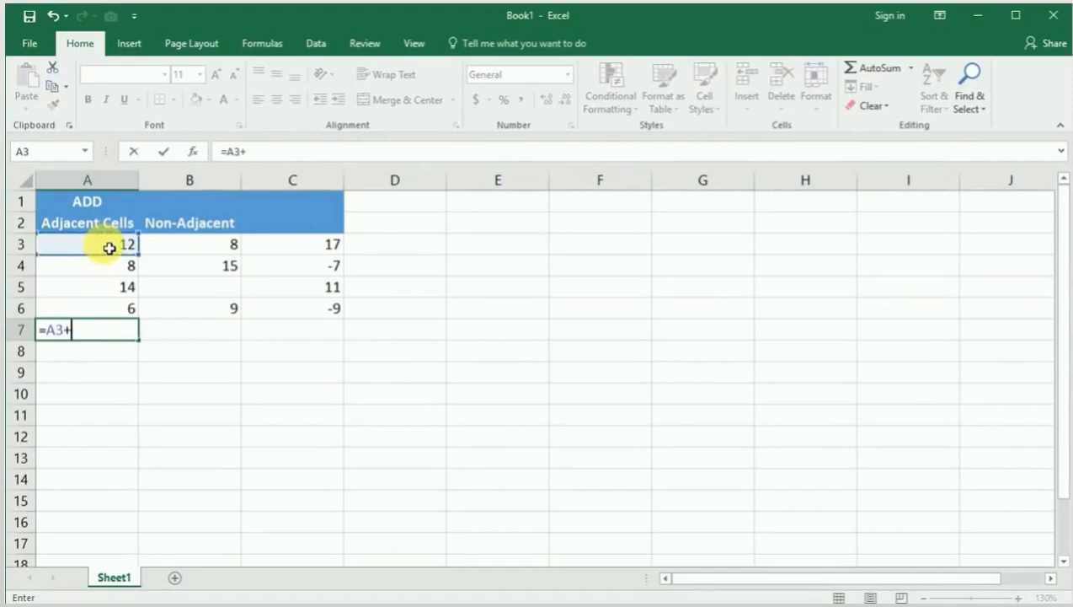
{"action": "left_click", "coordinate": [81, 265]}
{"action": "type", "text": "+"}
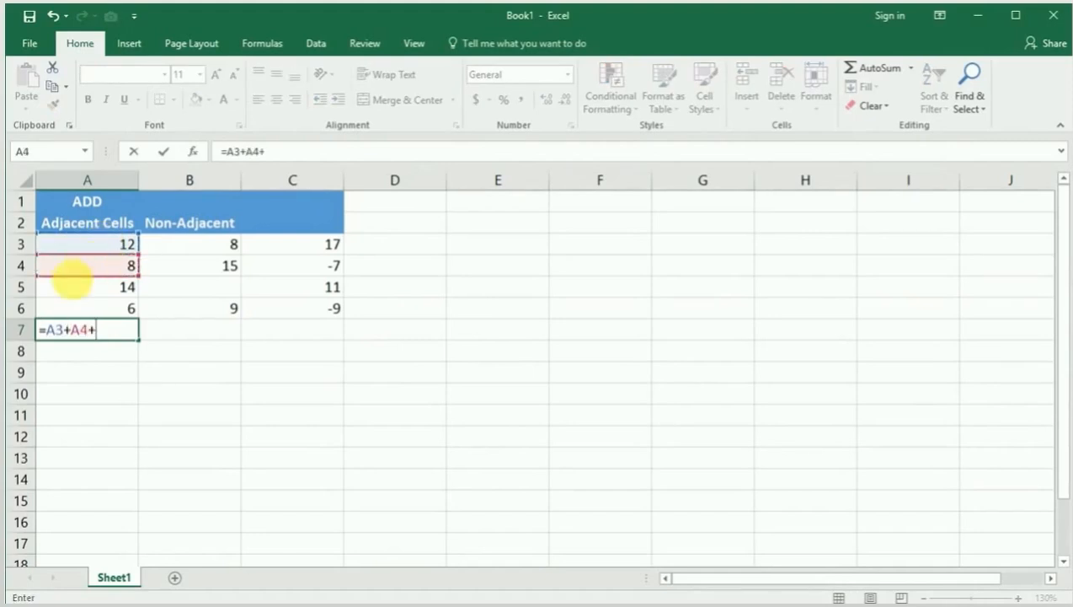
{"action": "left_click", "coordinate": [77, 289]}
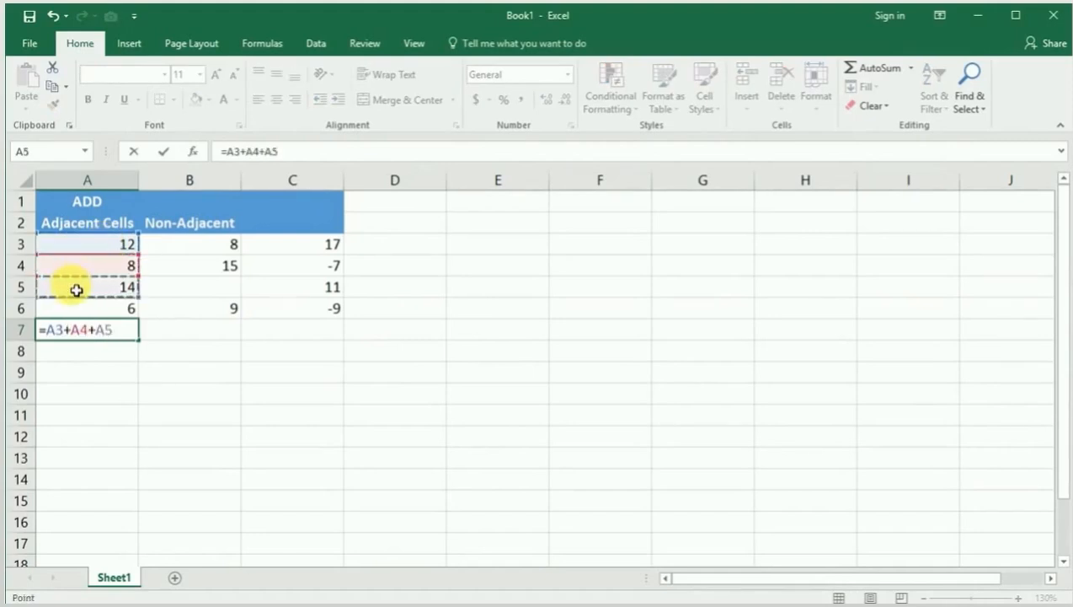
{"action": "key", "text": "Escape"}
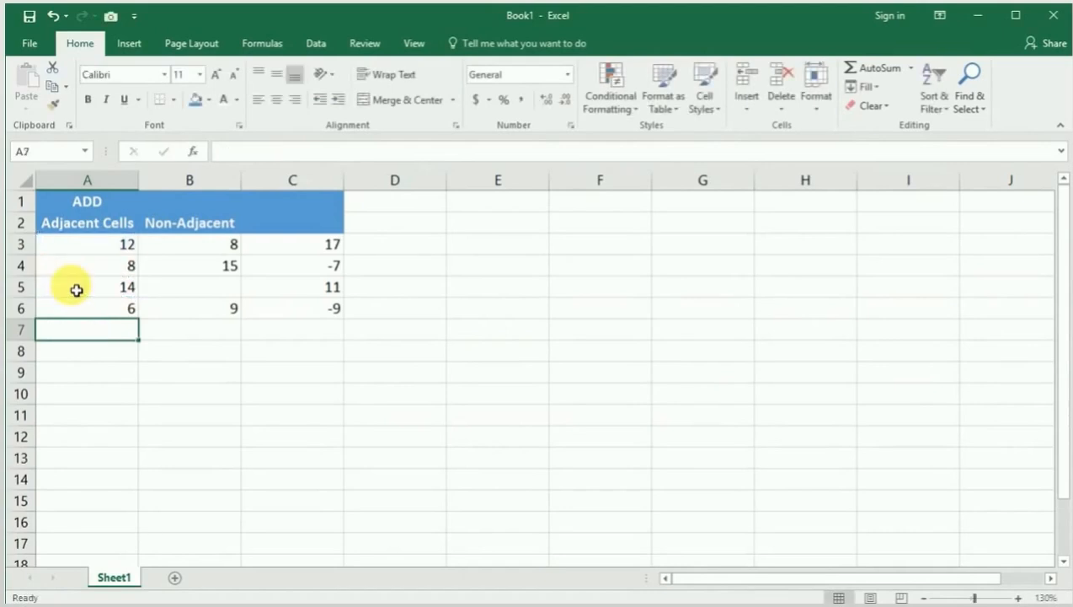
{"action": "left_click", "coordinate": [414, 243]}
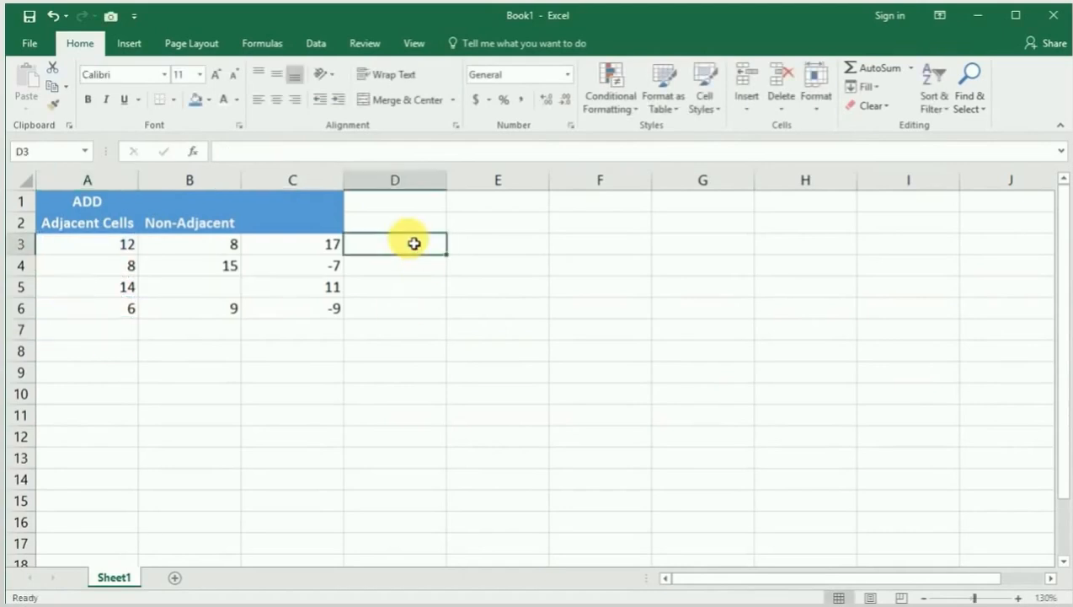
Step: Total the adjacent cells A3:A6 with AutoSum in cell A7 and reopen the formula to check its range
{"action": "left_click", "coordinate": [99, 330]}
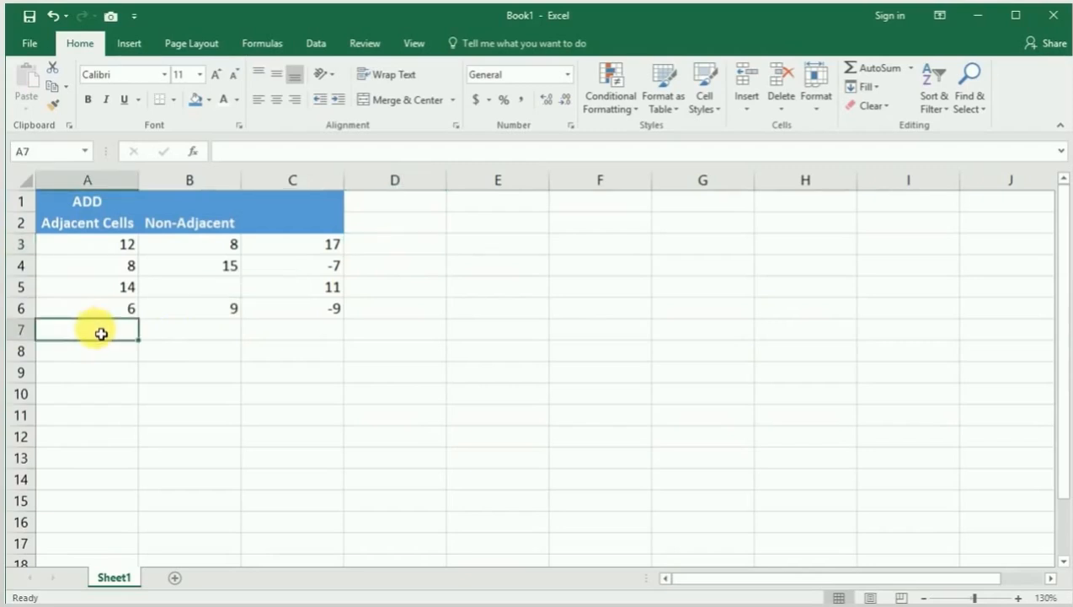
{"action": "left_click", "coordinate": [898, 73]}
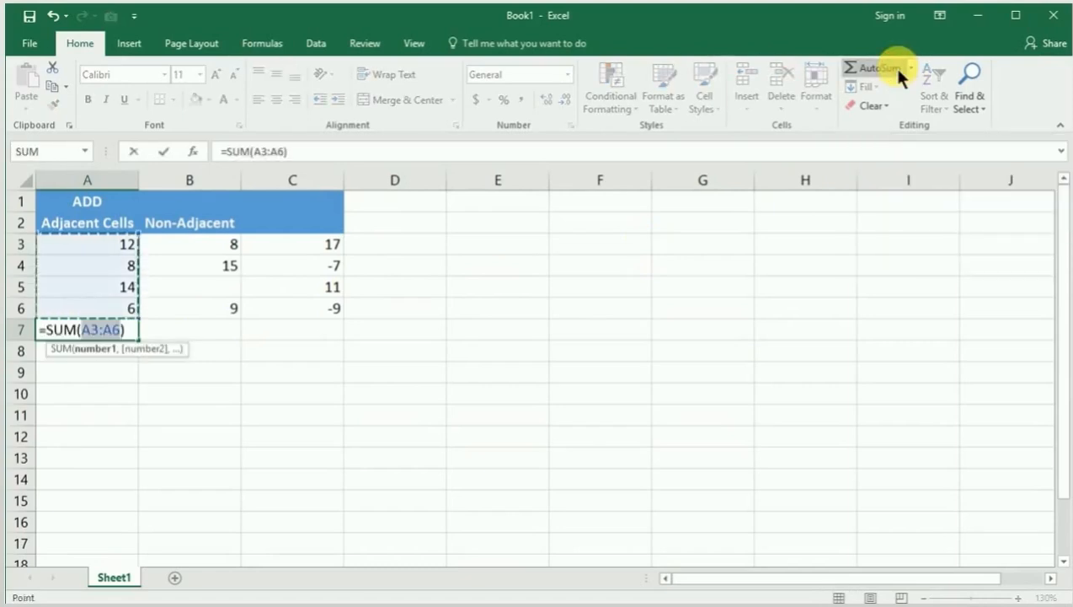
{"action": "key", "text": "Return"}
{"action": "left_click", "coordinate": [134, 334]}
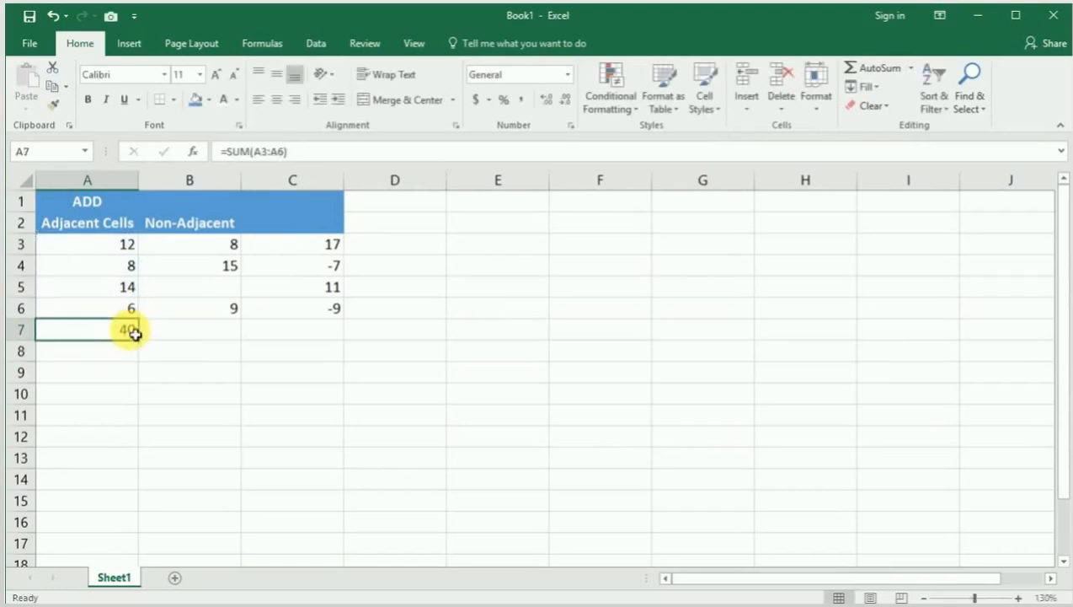
{"action": "double_click", "coordinate": [78, 330]}
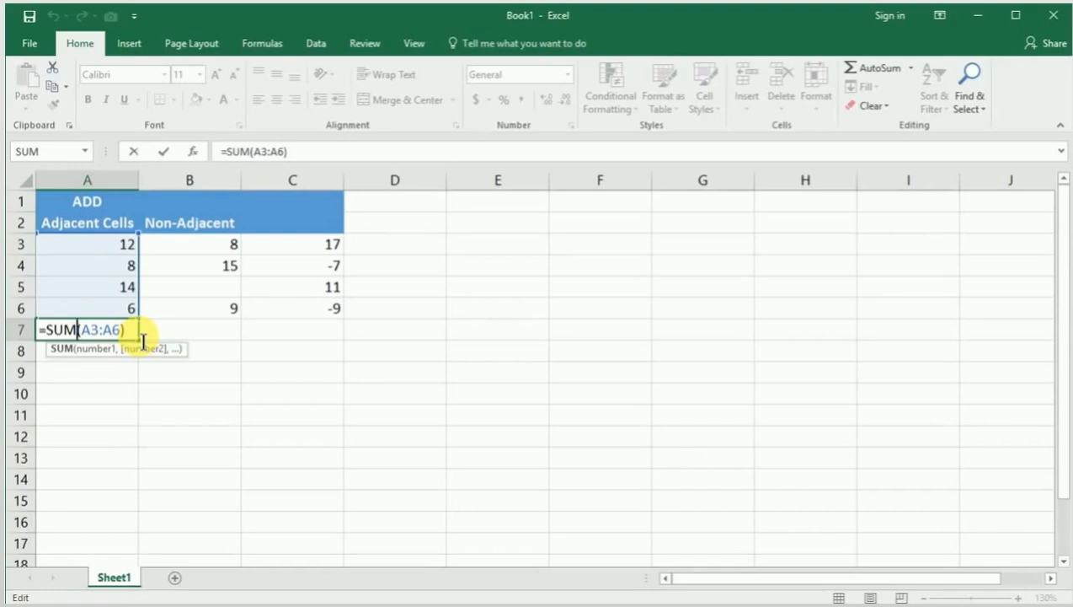
{"action": "key", "text": "Return"}
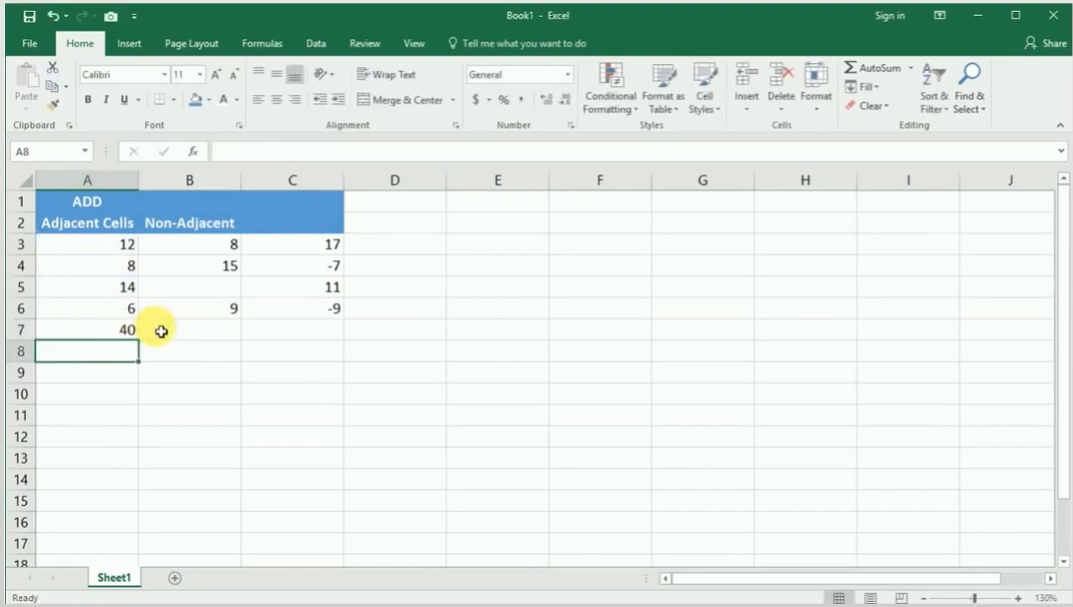
{"action": "left_click", "coordinate": [156, 328]}
{"action": "left_click", "coordinate": [870, 67]}
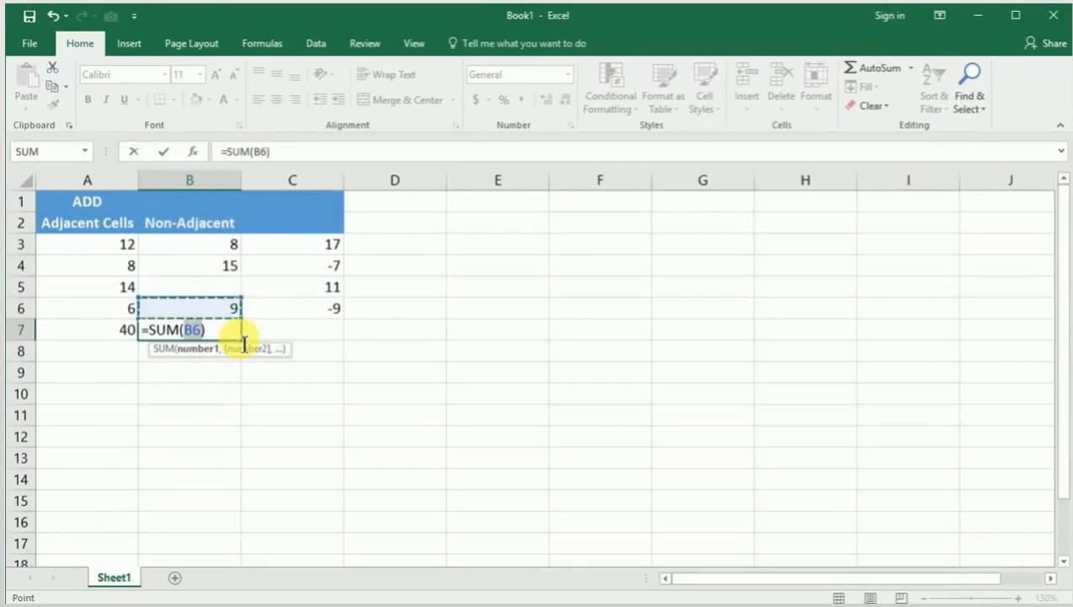
{"action": "key", "text": "Escape"}
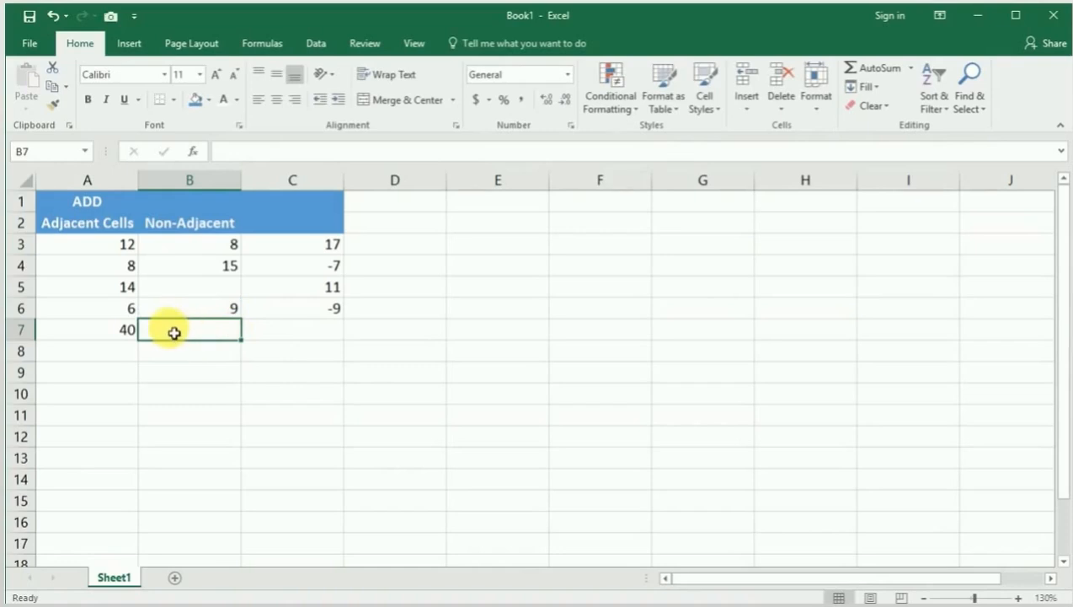
Step: Enter =SUM(B3,B4,C3:C5,A3) in cell B7 to add non-adjacent cells, and clear the cell after checking it
{"action": "type", "text": "=SUM"}
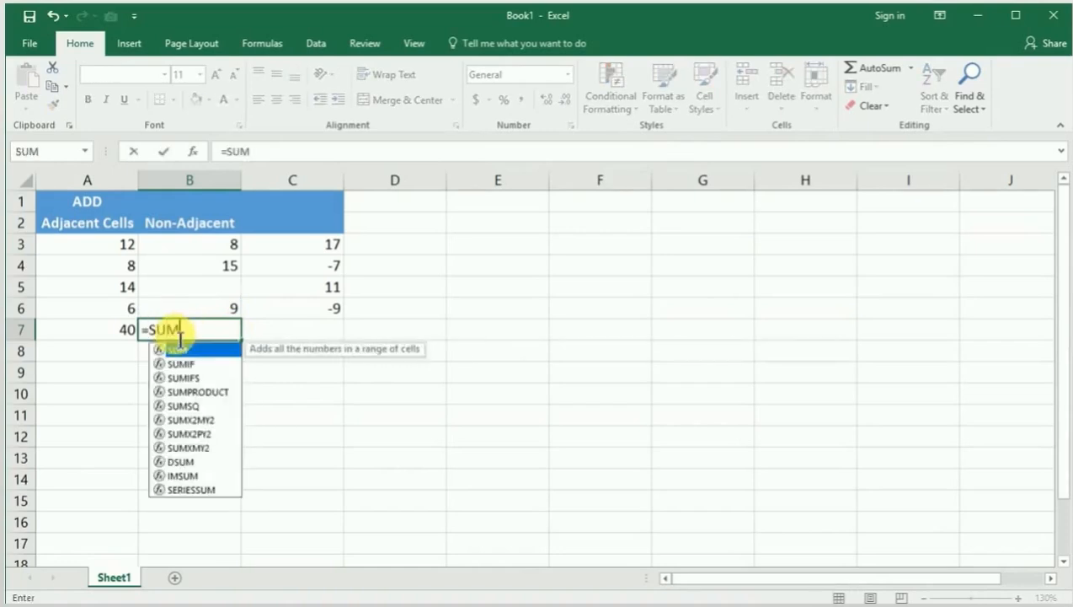
{"action": "type", "text": "("}
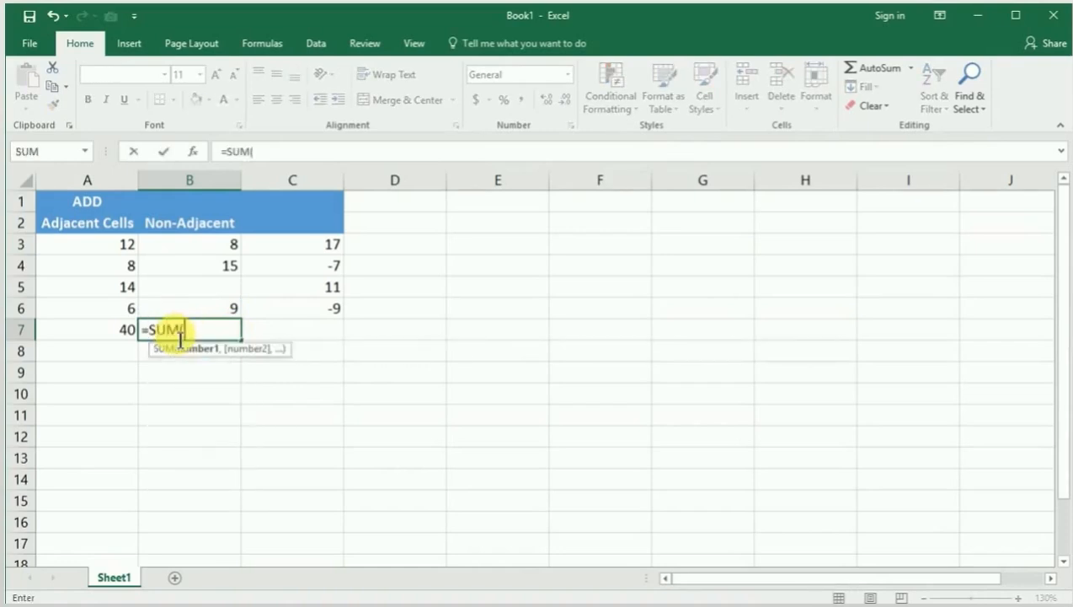
{"action": "left_click", "coordinate": [211, 252]}
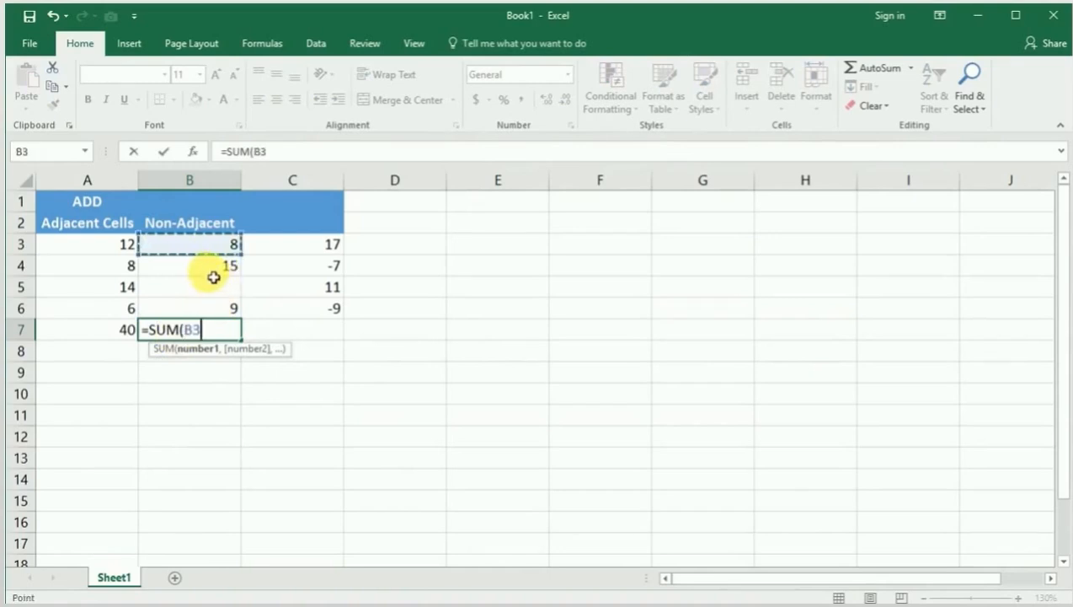
{"action": "left_click", "coordinate": [212, 272], "text": "ctrl"}
{"action": "left_click_drag", "start_coordinate": [305, 253], "coordinate": [309, 292]}
{"action": "left_click", "coordinate": [107, 245], "text": "ctrl"}
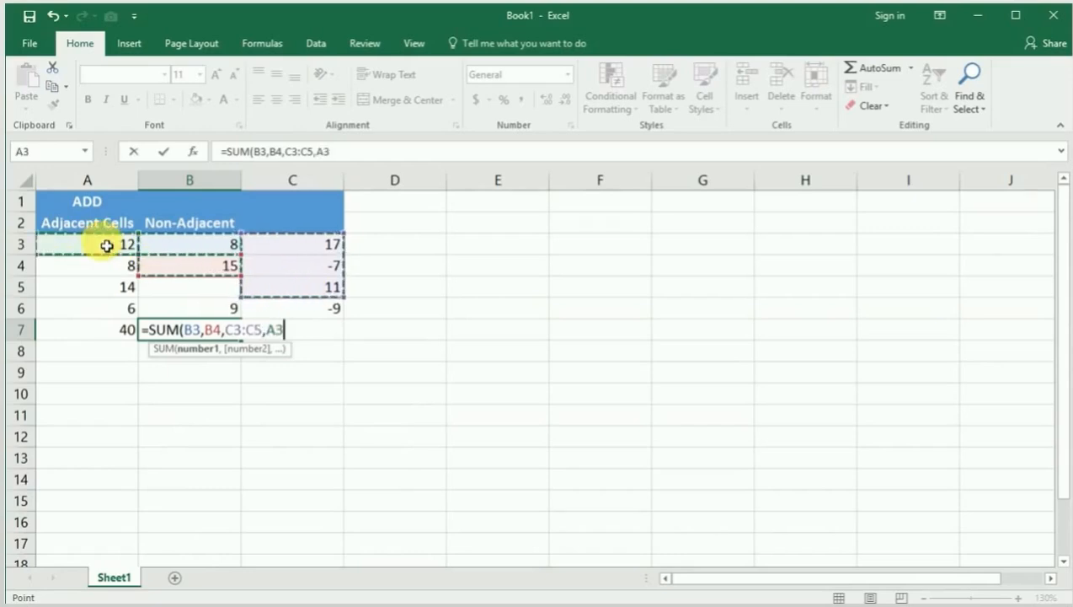
{"action": "type", "text": ")"}
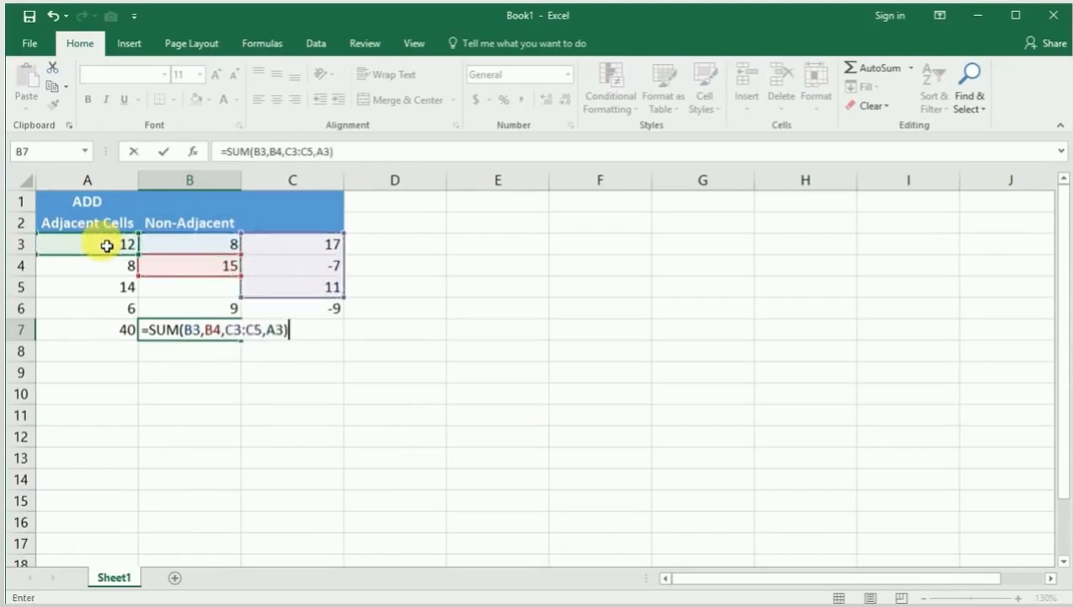
{"action": "key", "text": "Return"}
{"action": "left_click", "coordinate": [201, 339]}
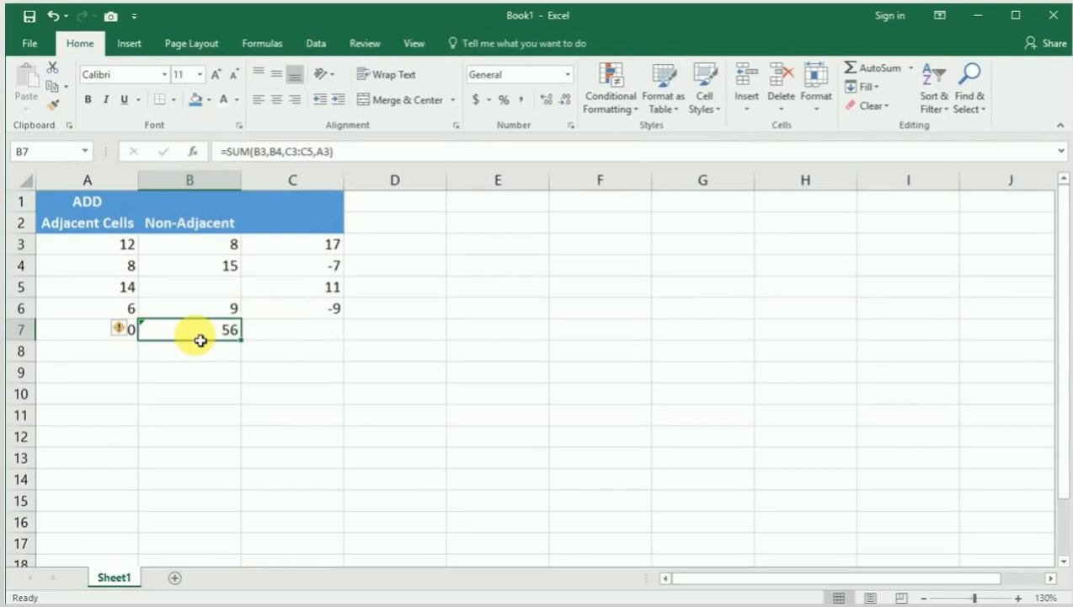
{"action": "key", "text": "Delete"}
Step: Total the range C3:C6 with AutoSum in cell C7 and select that cell to check its formula
{"action": "left_click", "coordinate": [275, 335]}
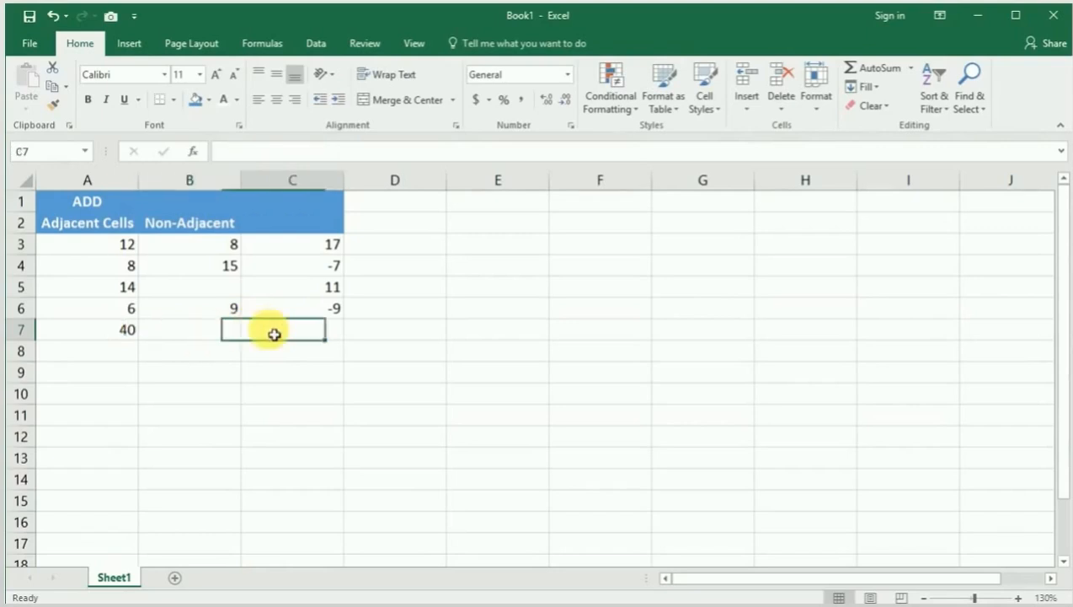
{"action": "left_click", "coordinate": [873, 68]}
{"action": "key", "text": "Return"}
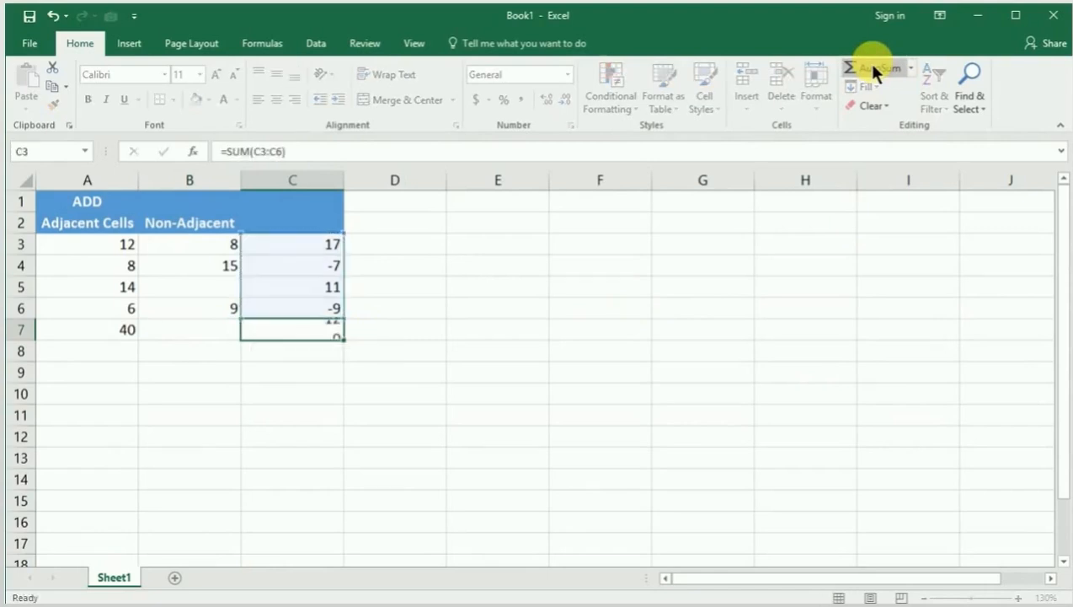
{"action": "left_click", "coordinate": [278, 336]}
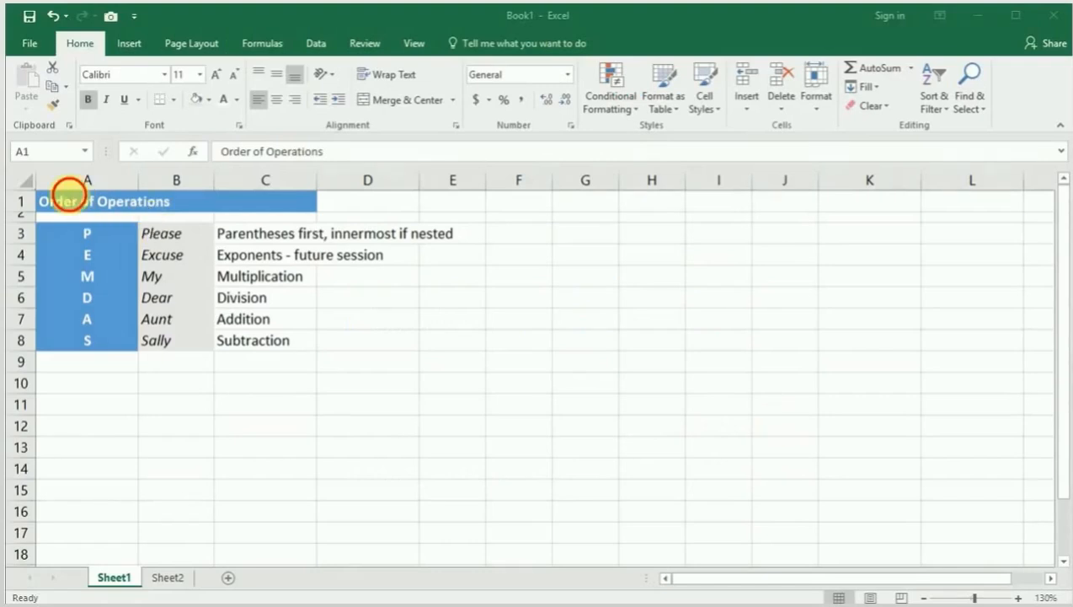
Step: Examine the Order of Operations table on Sheet1, from parentheses and exponents through multiplication, division, addition and subtraction
{"action": "left_click", "coordinate": [69, 194]}
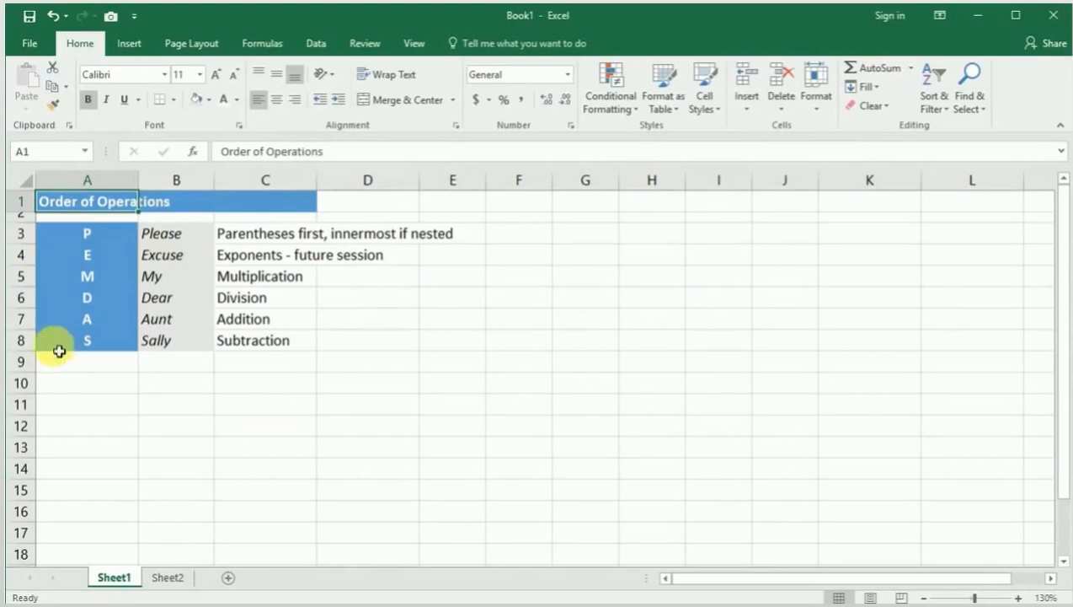
{"action": "left_click_drag", "start_coordinate": [69, 235], "coordinate": [67, 350]}
{"action": "left_click", "coordinate": [242, 239]}
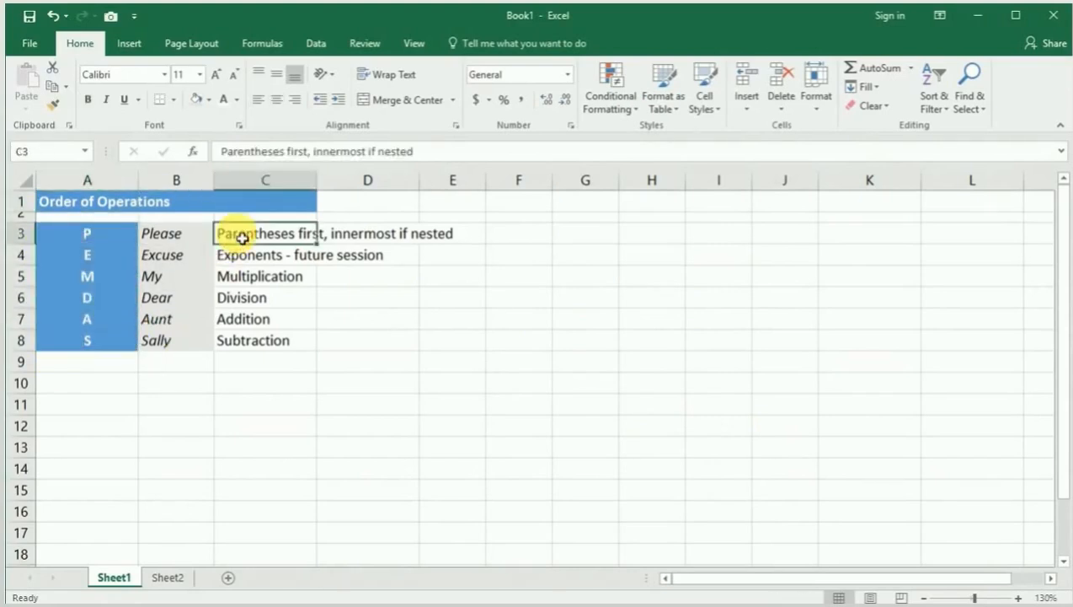
{"action": "left_click", "coordinate": [267, 259]}
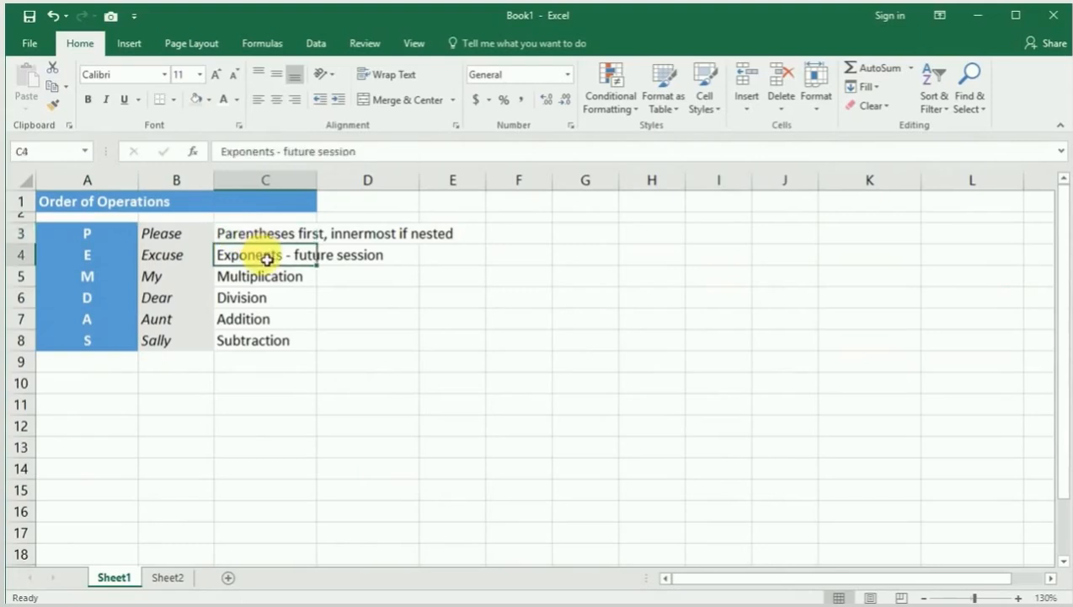
{"action": "left_click_drag", "start_coordinate": [286, 276], "coordinate": [284, 354]}
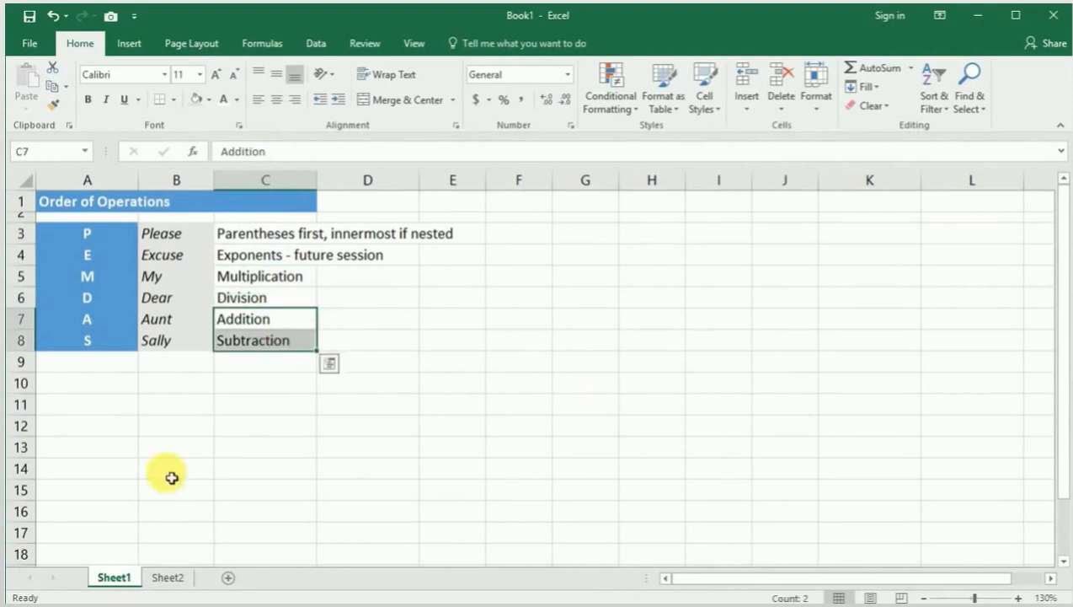
{"action": "left_click", "coordinate": [271, 237]}
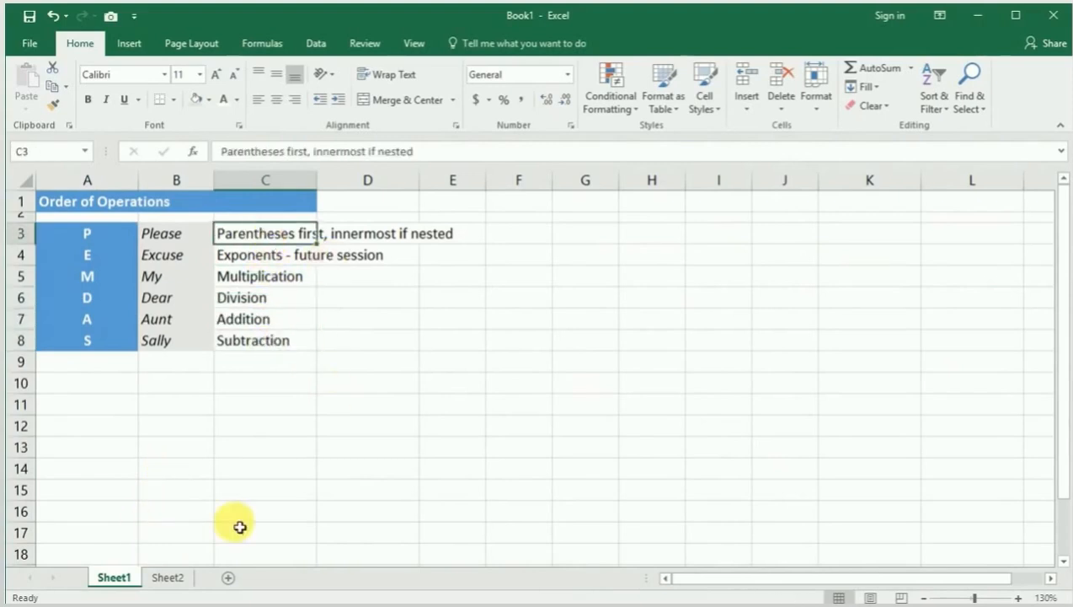
Step: Open Sheet2 and follow the parentheses-first example (3+3)*5 through its solution rows in C12:C14
{"action": "left_click", "coordinate": [173, 580]}
{"action": "left_click", "coordinate": [208, 253]}
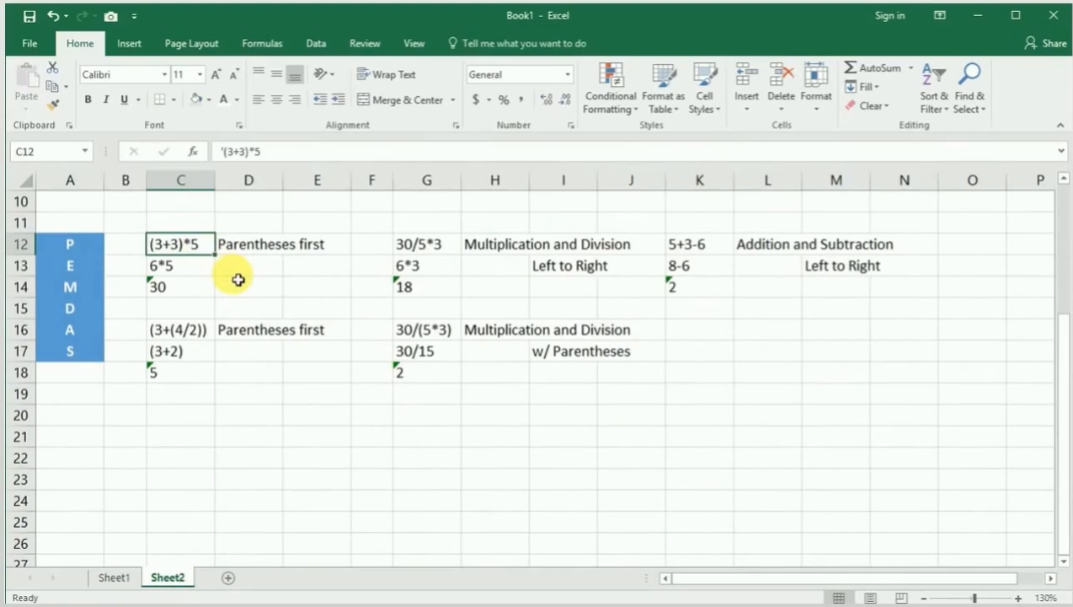
{"action": "left_click", "coordinate": [205, 270]}
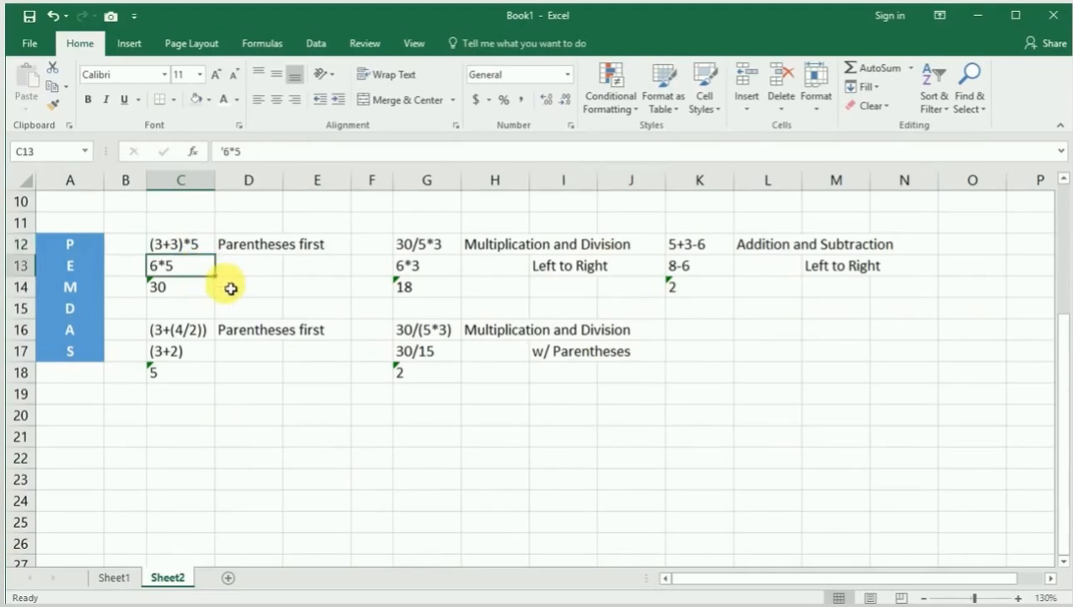
{"action": "left_click", "coordinate": [199, 287]}
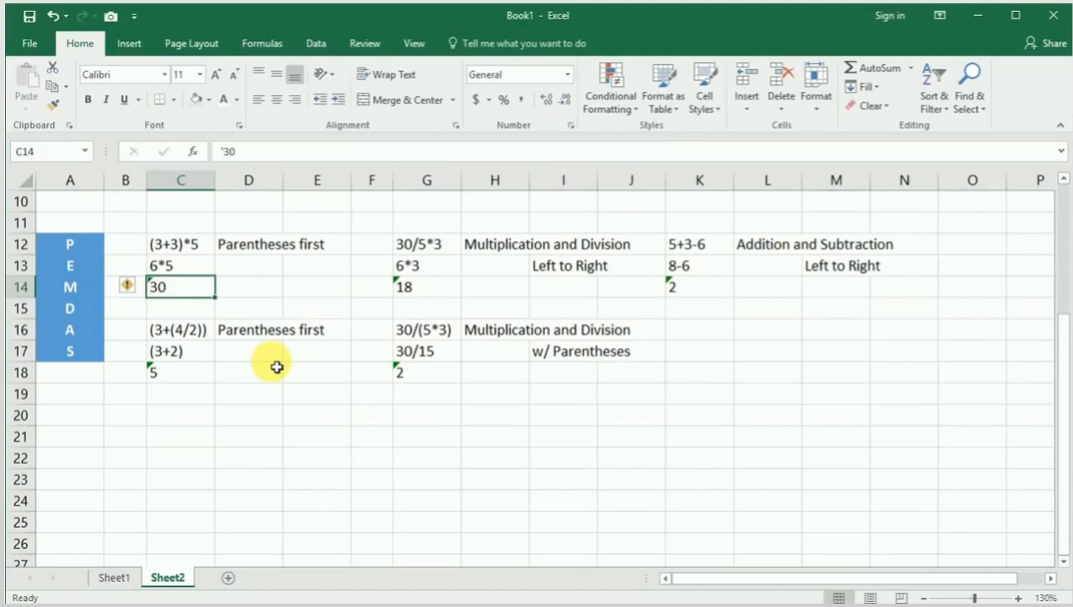
Step: Follow the multiplication and division examples on Sheet2, 30/5*3 from G12 and the parenthesized 30/(5*3) through G16:G18
{"action": "left_click", "coordinate": [515, 246]}
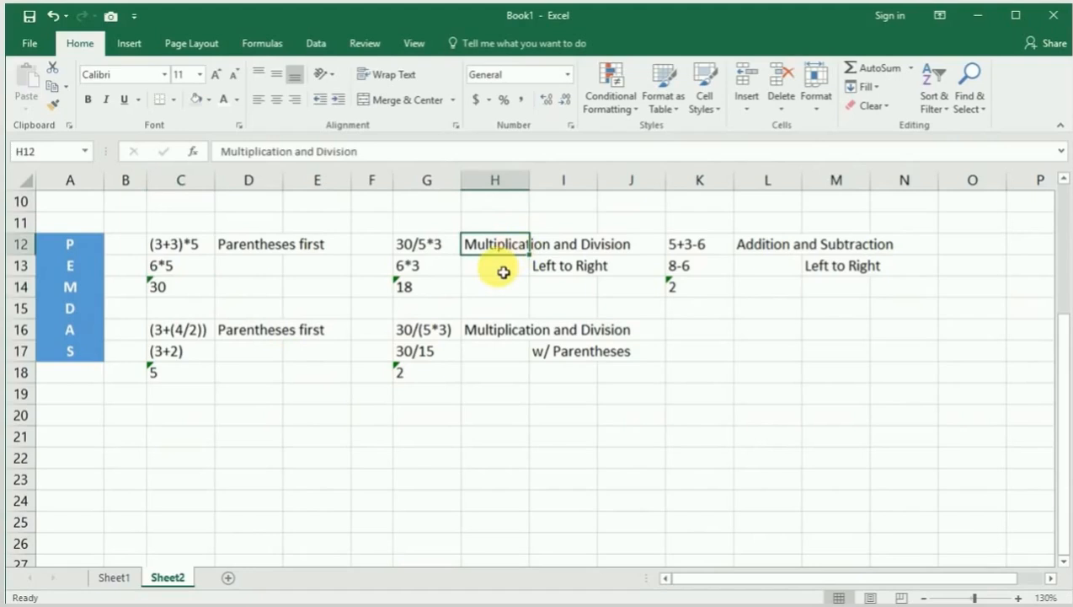
{"action": "left_click", "coordinate": [438, 244]}
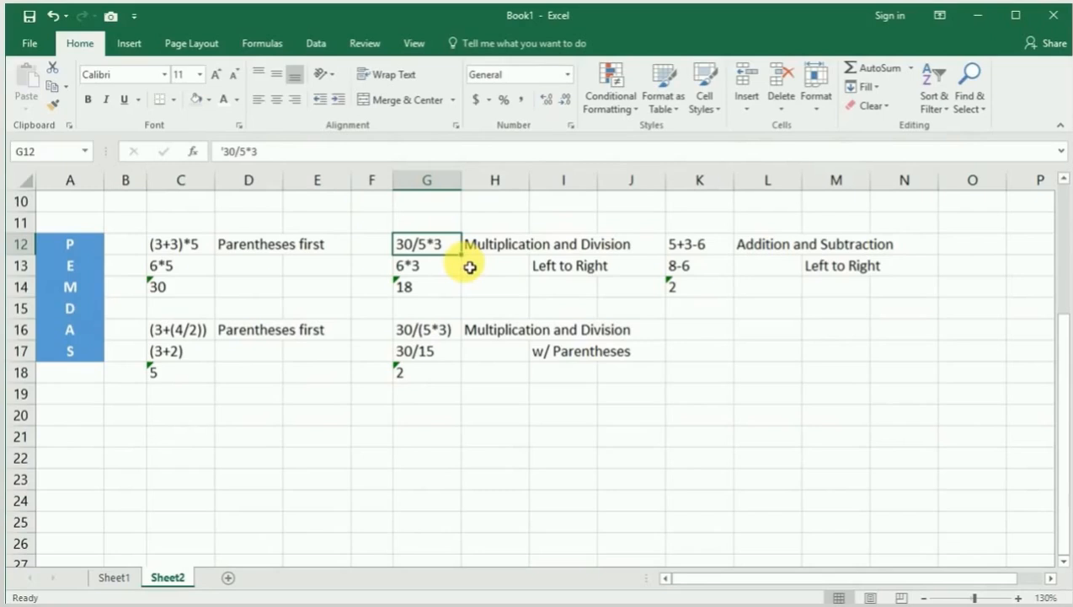
{"action": "left_click", "coordinate": [451, 268]}
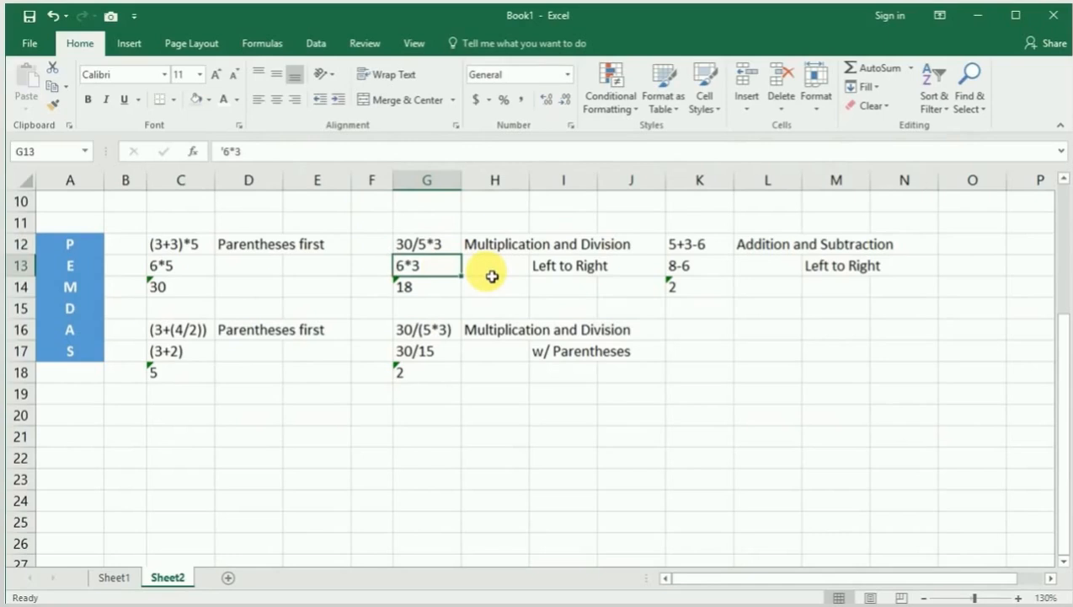
{"action": "left_click", "coordinate": [444, 333]}
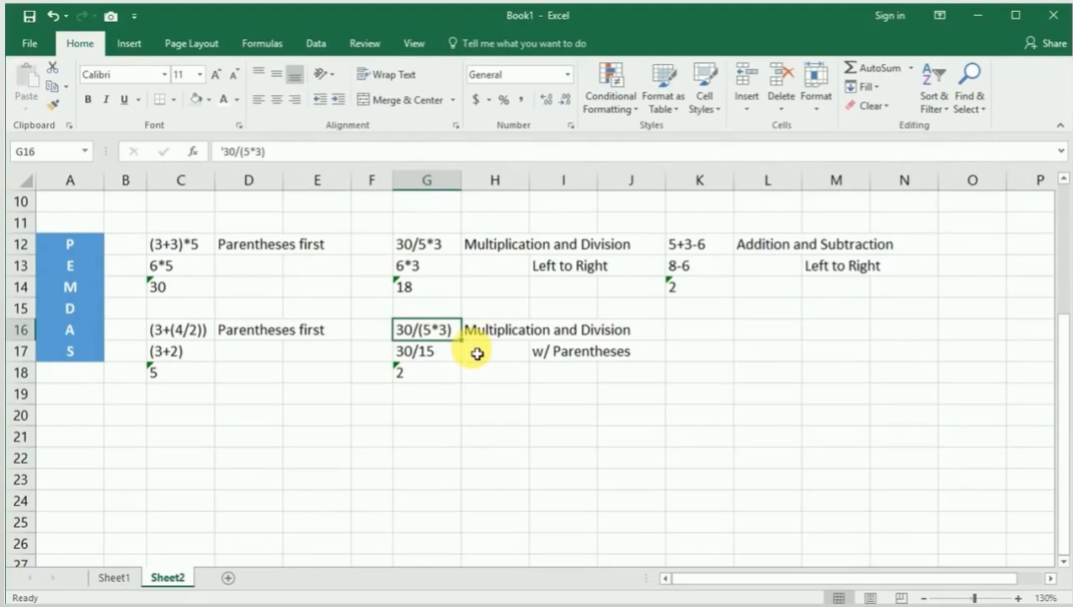
{"action": "left_click", "coordinate": [456, 357]}
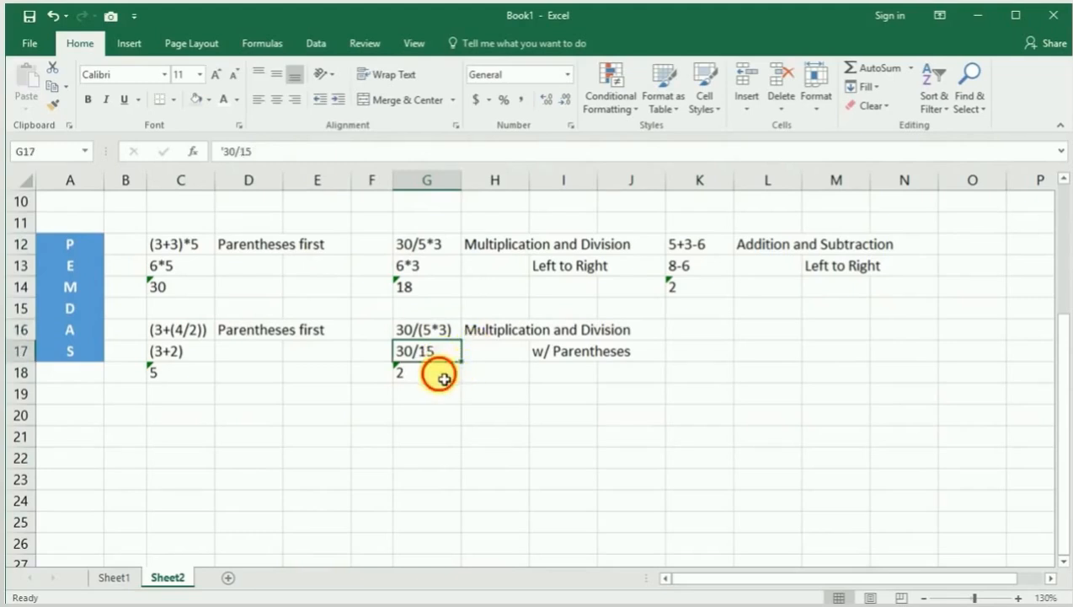
{"action": "left_click", "coordinate": [443, 376]}
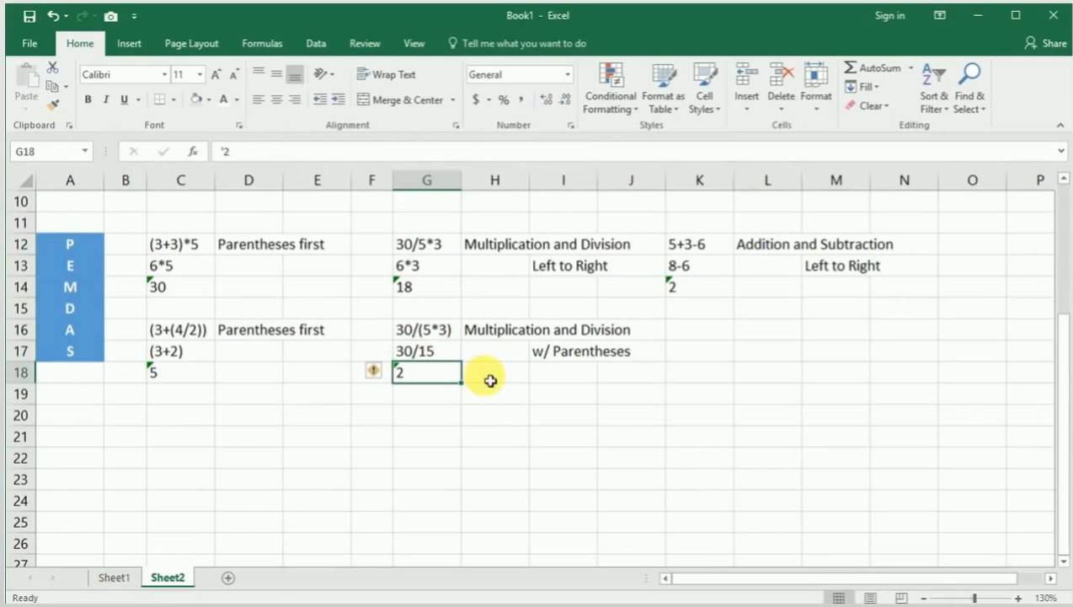
Step: Follow the addition and subtraction example 5+3-6 from left to right through its solution rows in K12:K14
{"action": "left_click", "coordinate": [764, 242]}
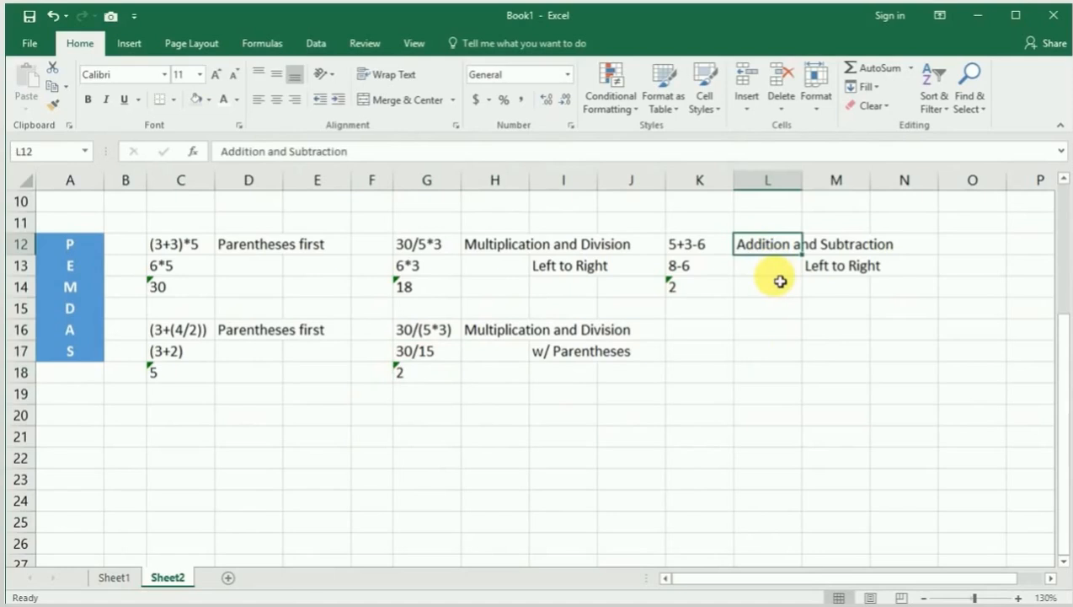
{"action": "left_click", "coordinate": [718, 246]}
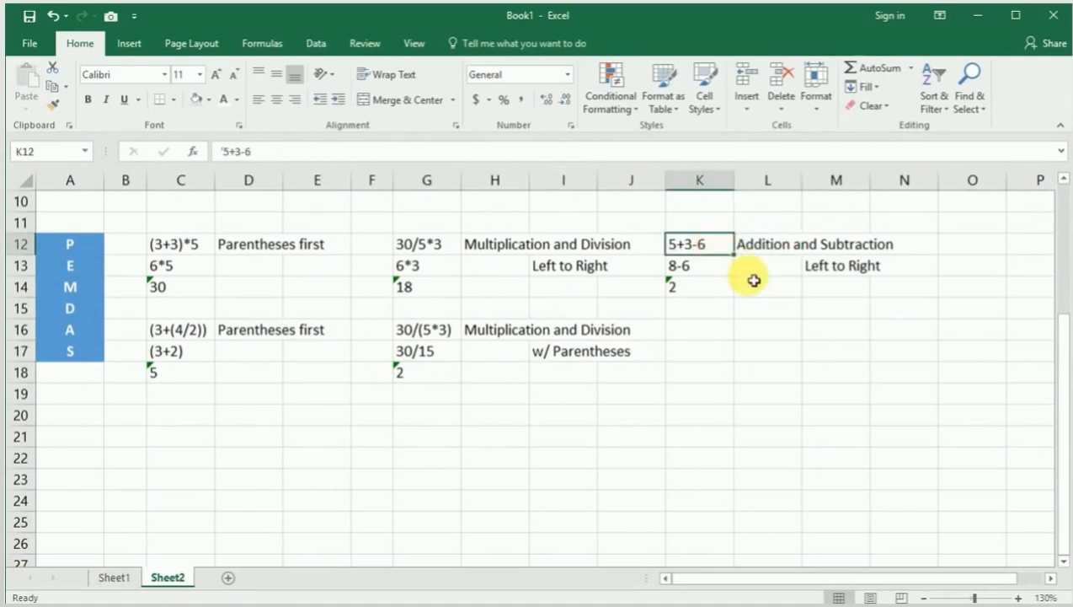
{"action": "left_click", "coordinate": [710, 270]}
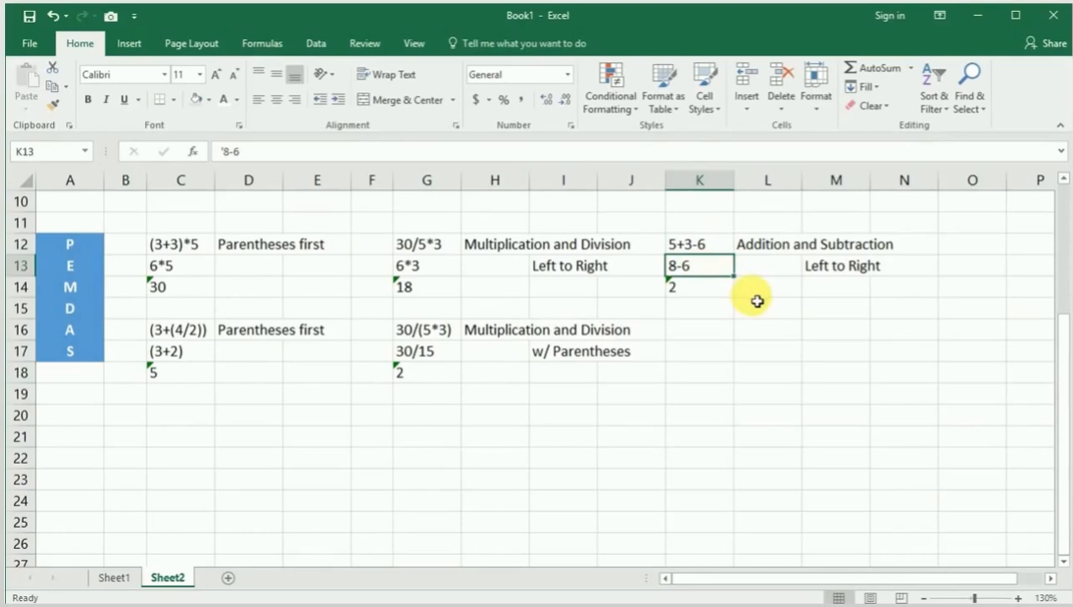
{"action": "left_click", "coordinate": [718, 287]}
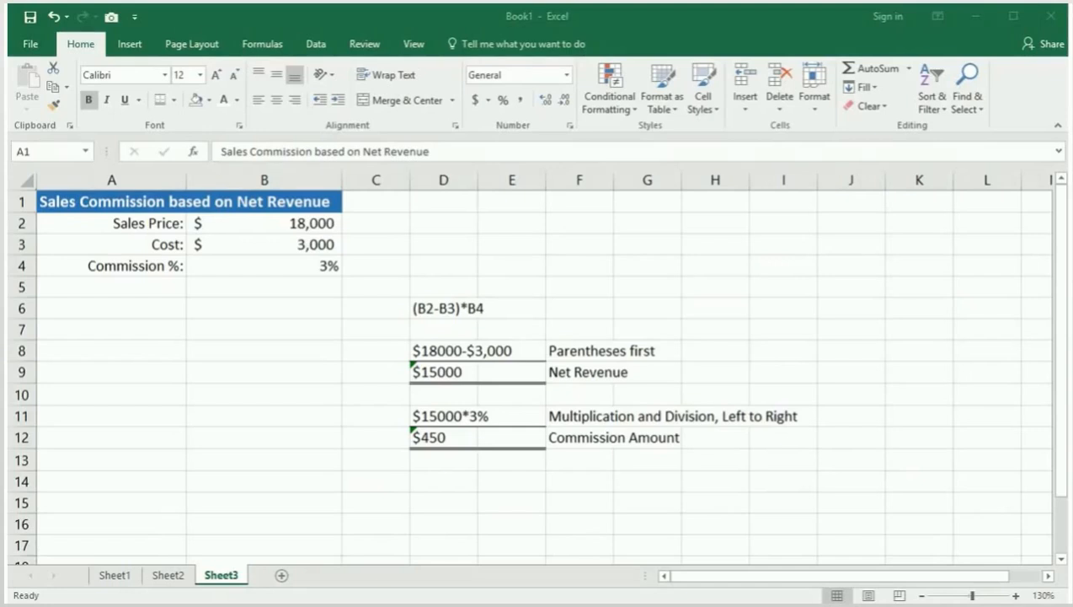
Step: Review the Sales Commission based on Net Revenue table on Sheet3, checking the sales price in B2 and cost in B3
{"action": "left_click", "coordinate": [52, 204]}
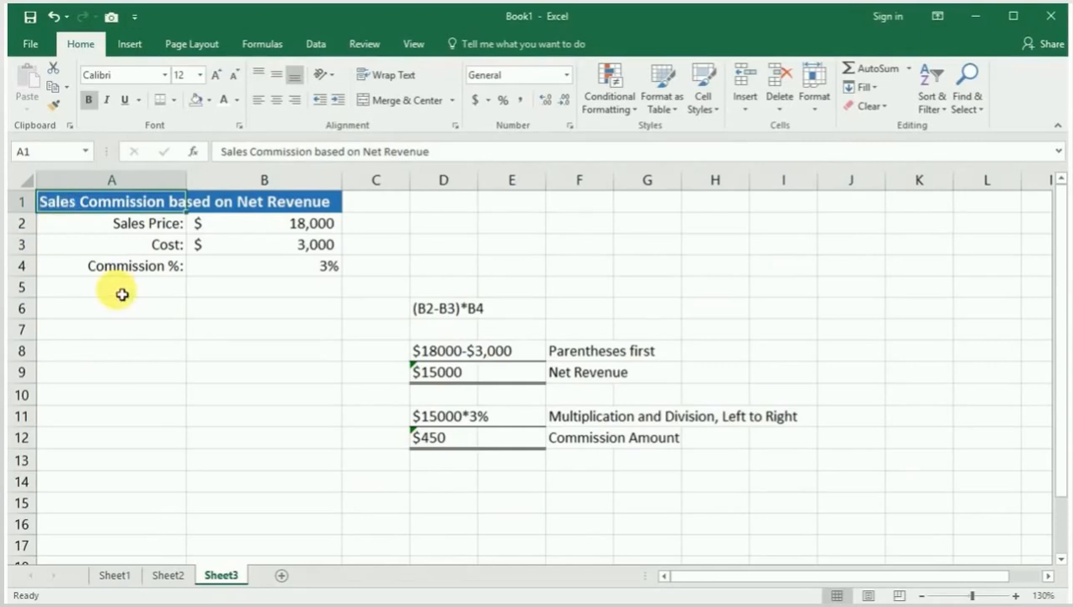
{"action": "left_click", "coordinate": [252, 224]}
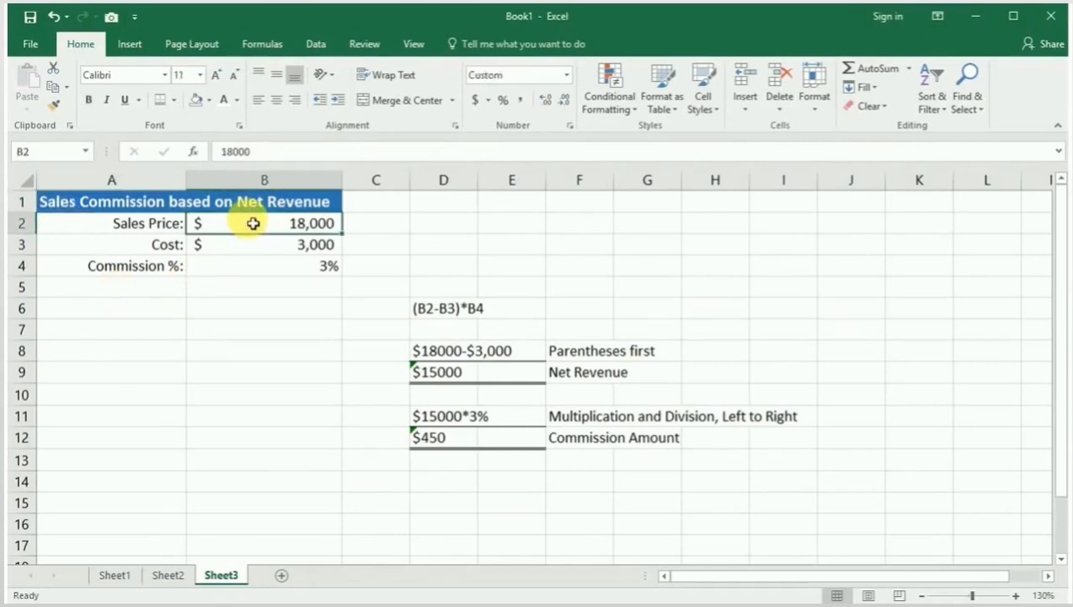
{"action": "left_click", "coordinate": [250, 242]}
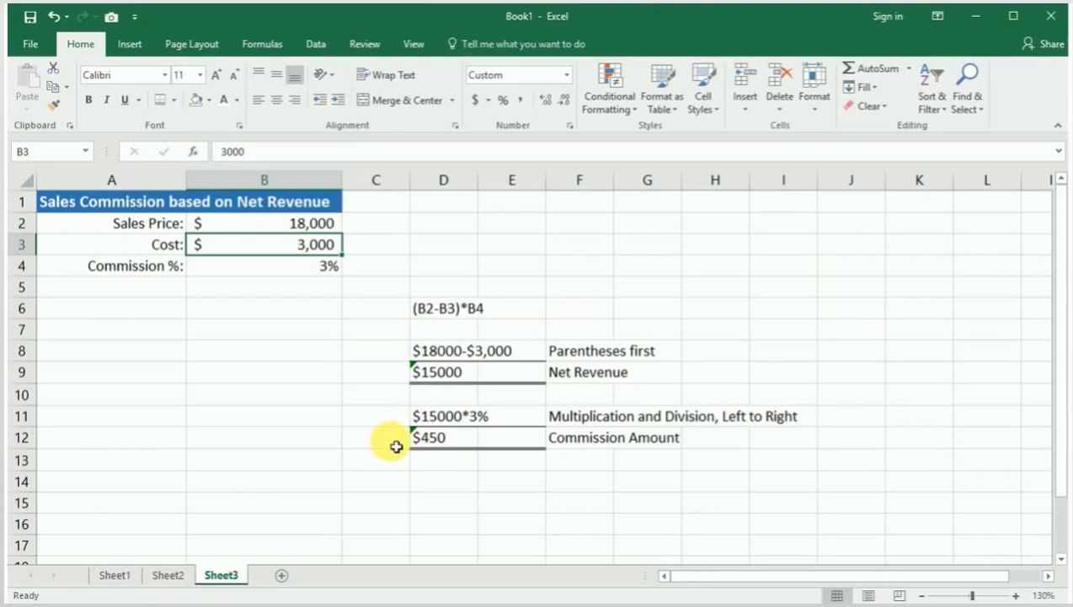
Step: Follow the commission formula (B2-B3)*B4 in D6 through its net revenue and commission amount steps in D8:D12
{"action": "left_click", "coordinate": [446, 309]}
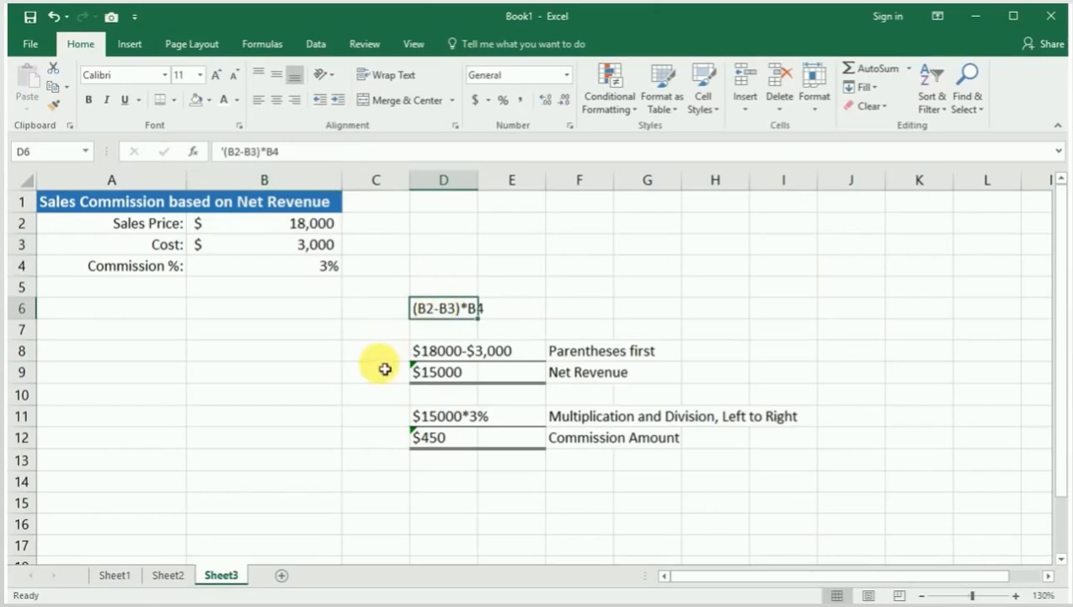
{"action": "left_click", "coordinate": [429, 354]}
{"action": "left_click", "coordinate": [424, 374]}
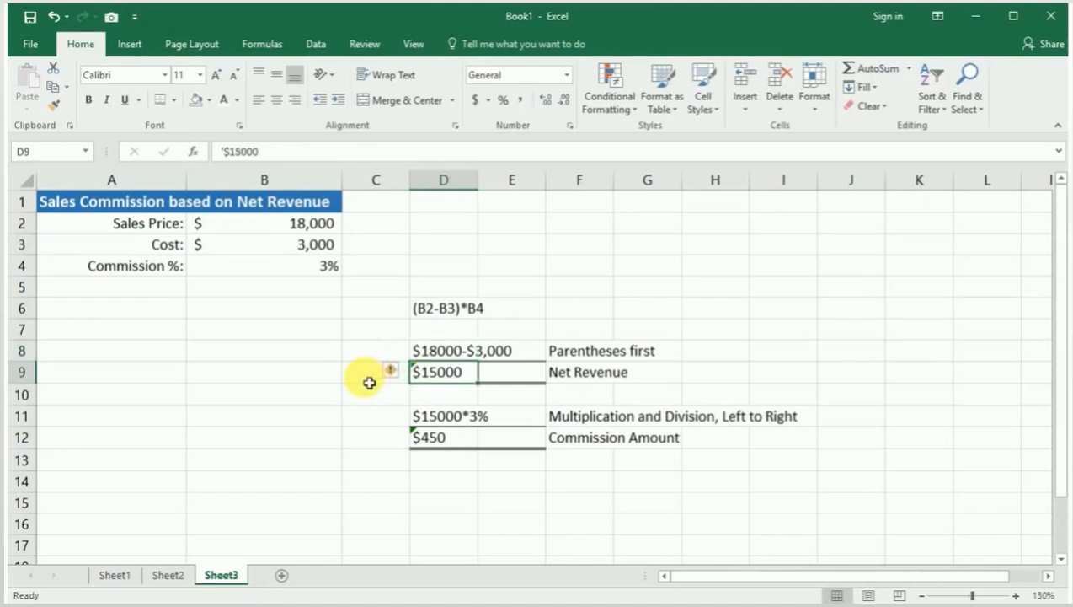
{"action": "left_click", "coordinate": [431, 418]}
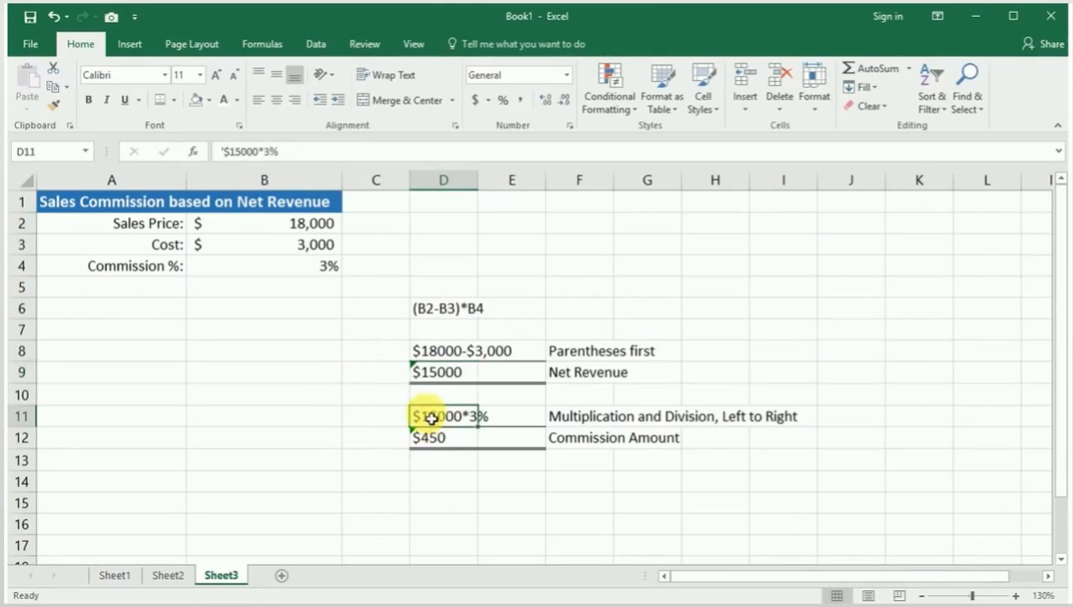
{"action": "left_click", "coordinate": [385, 445]}
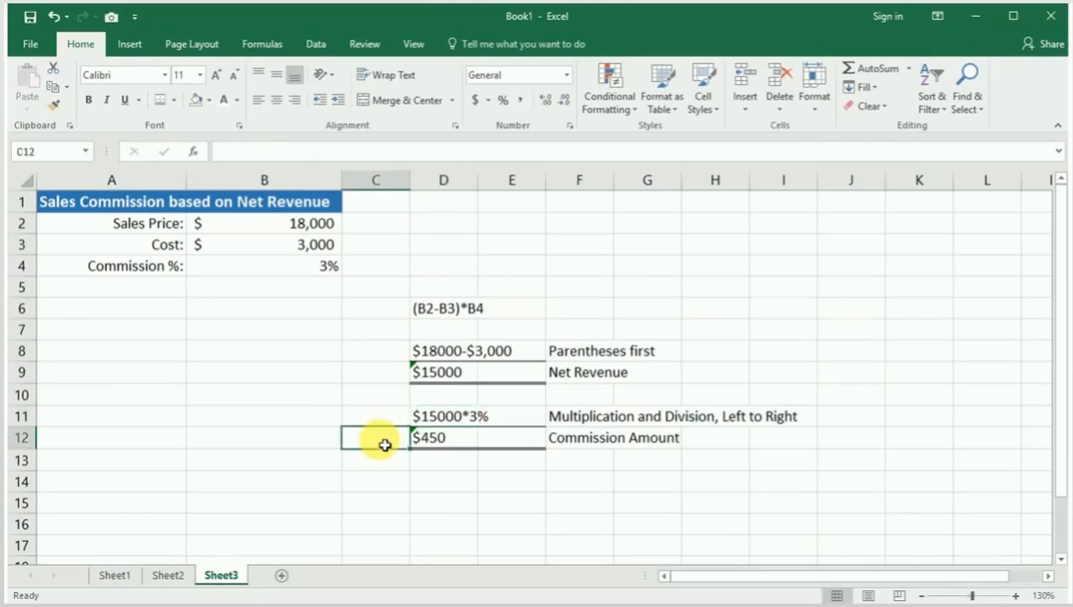